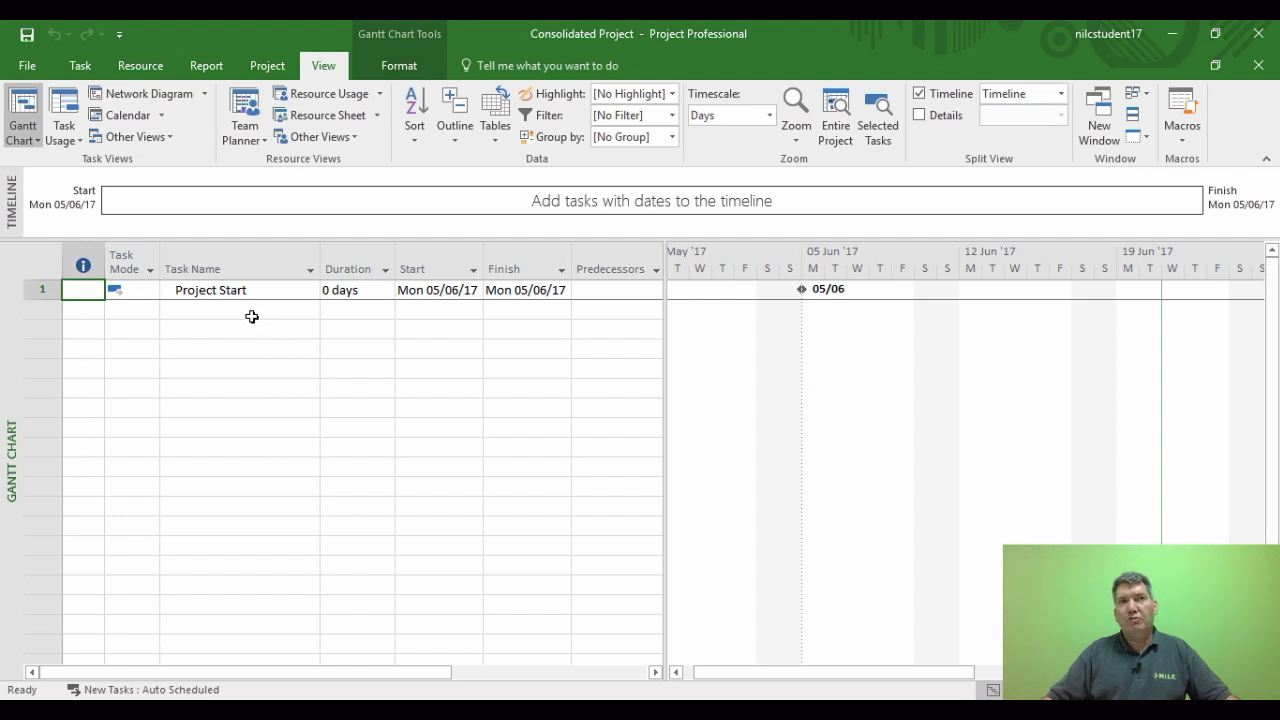
# Select the Project Start rows, then switch to the Job Setup Project window showing its 15 tasks
pyautogui.click(252, 316)
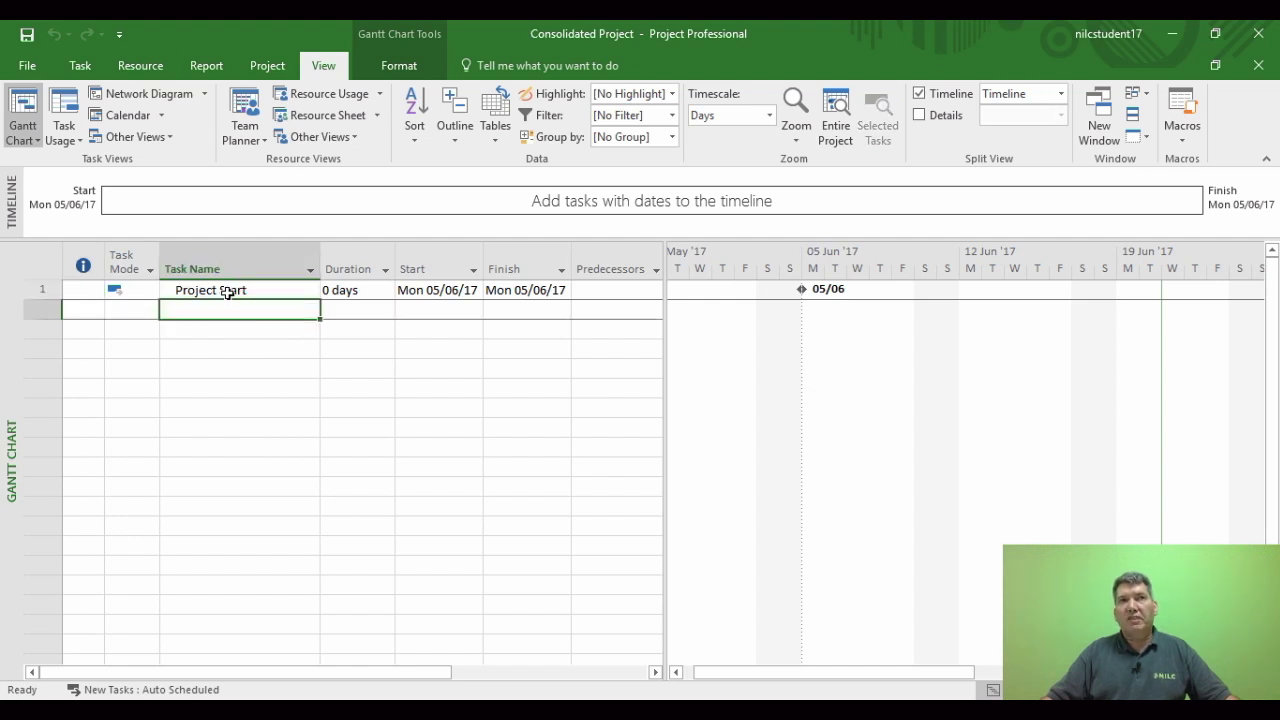
pyautogui.click(228, 290)
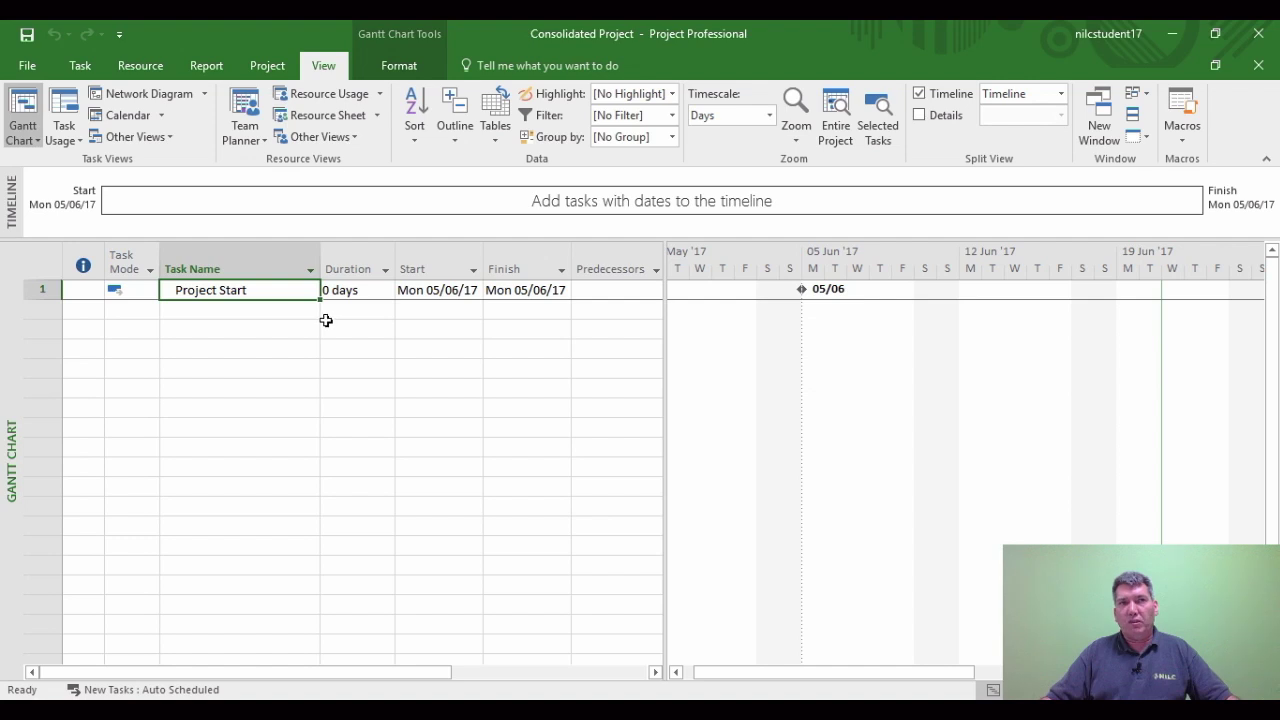
pyautogui.click(262, 312)
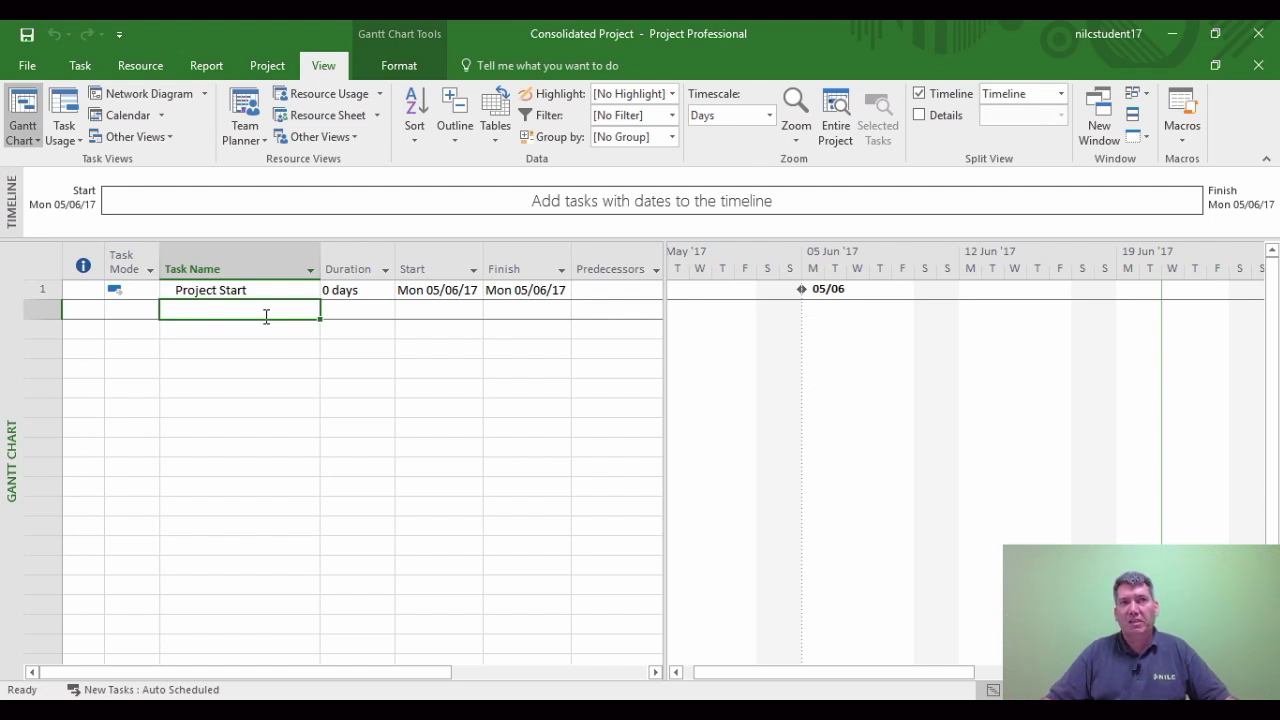
pyautogui.click(1140, 93)
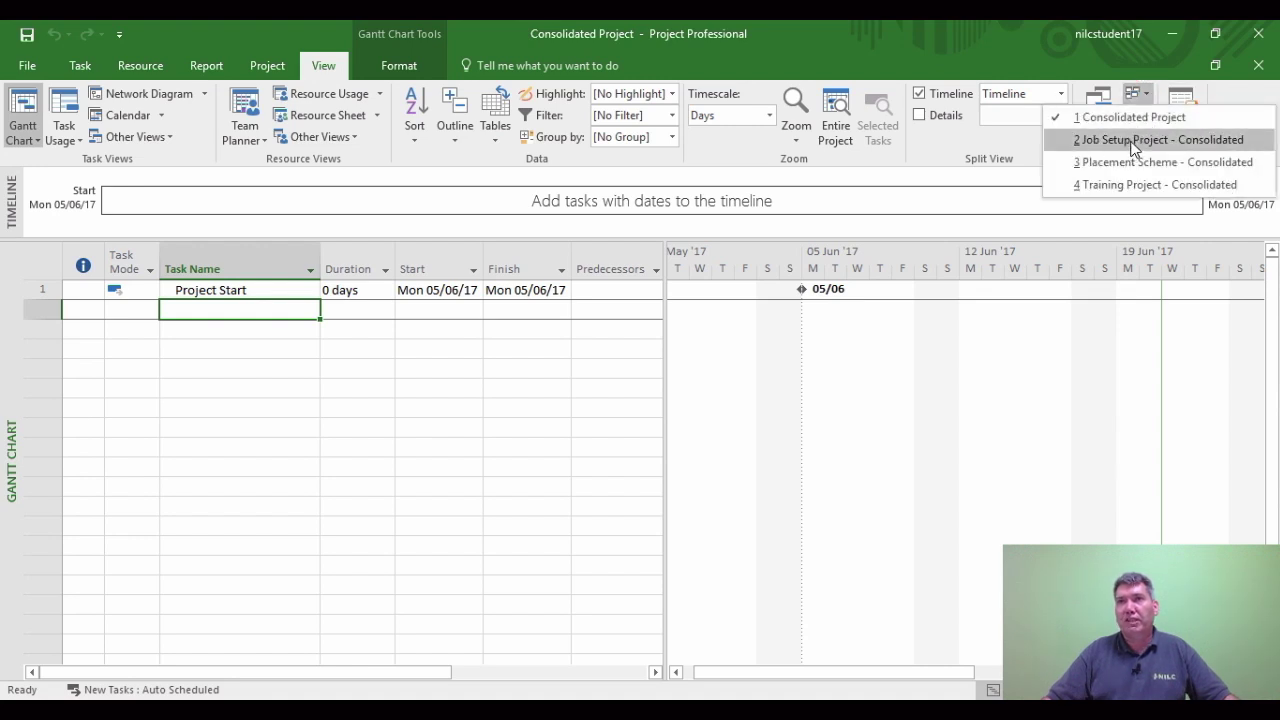
pyautogui.click(1132, 141)
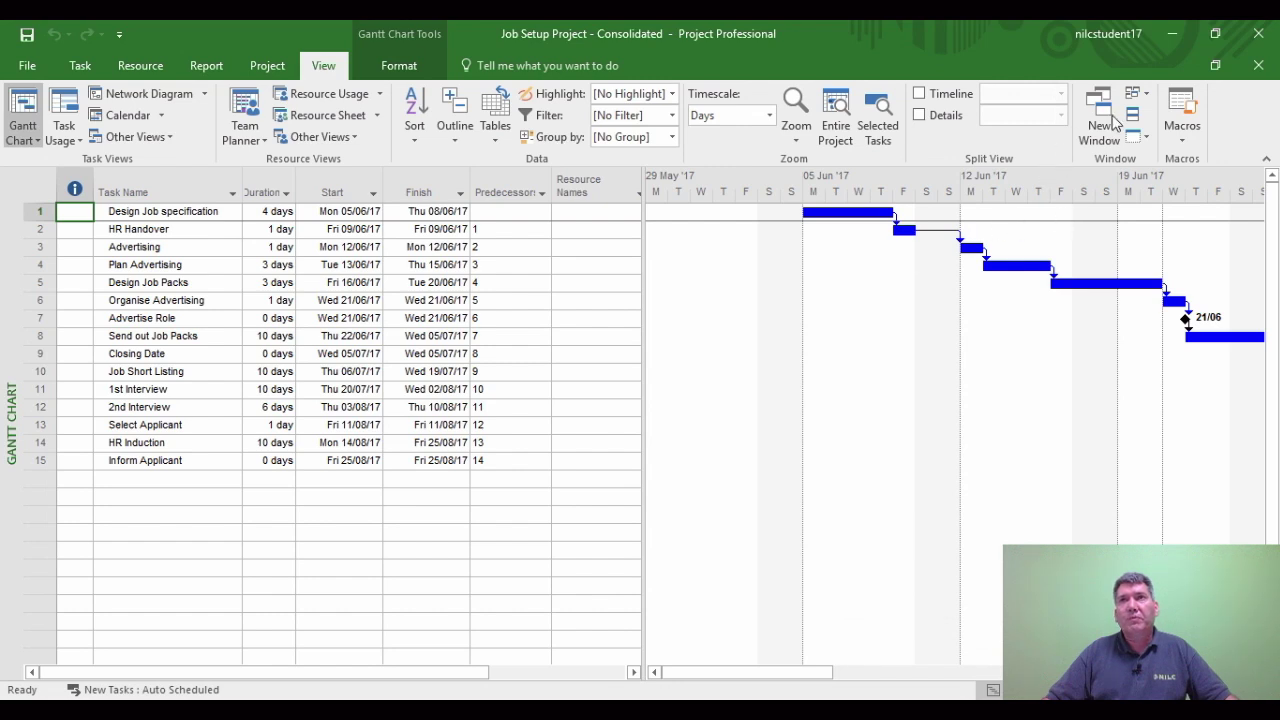
# Bring up the Training Project - Consolidated window with its four linked training tasks
pyautogui.click(1142, 93)
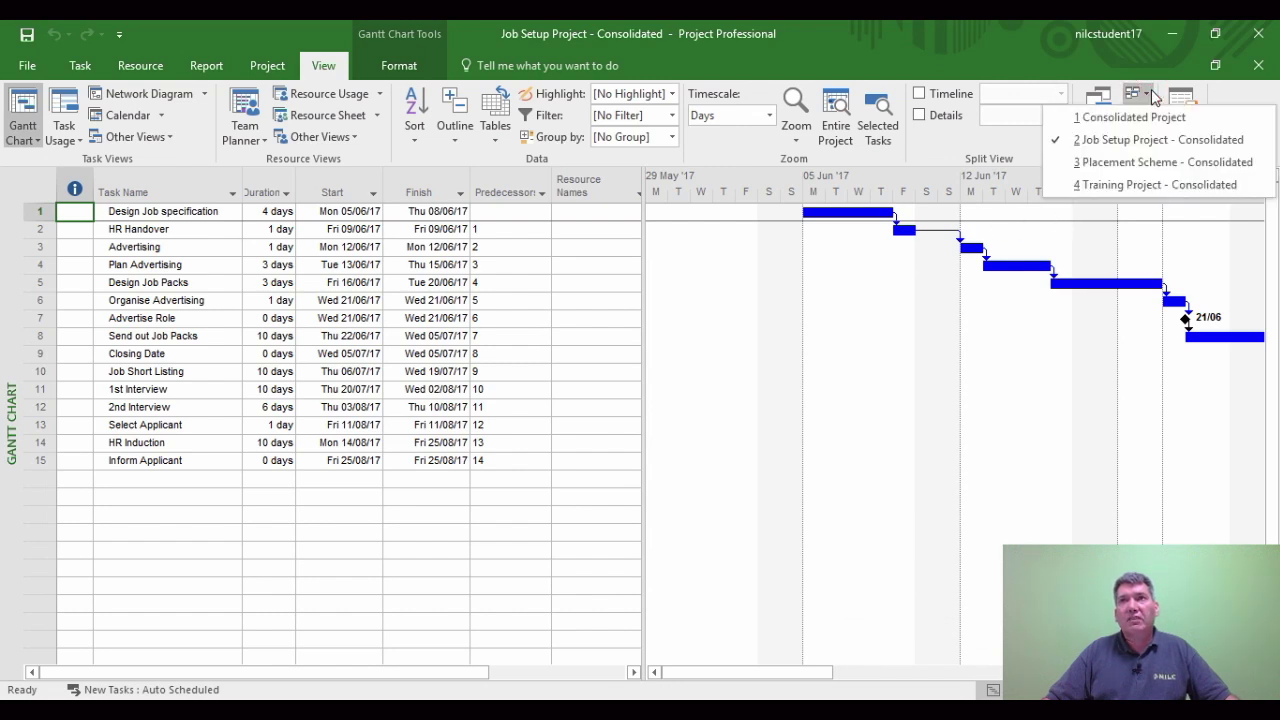
pyautogui.click(1128, 184)
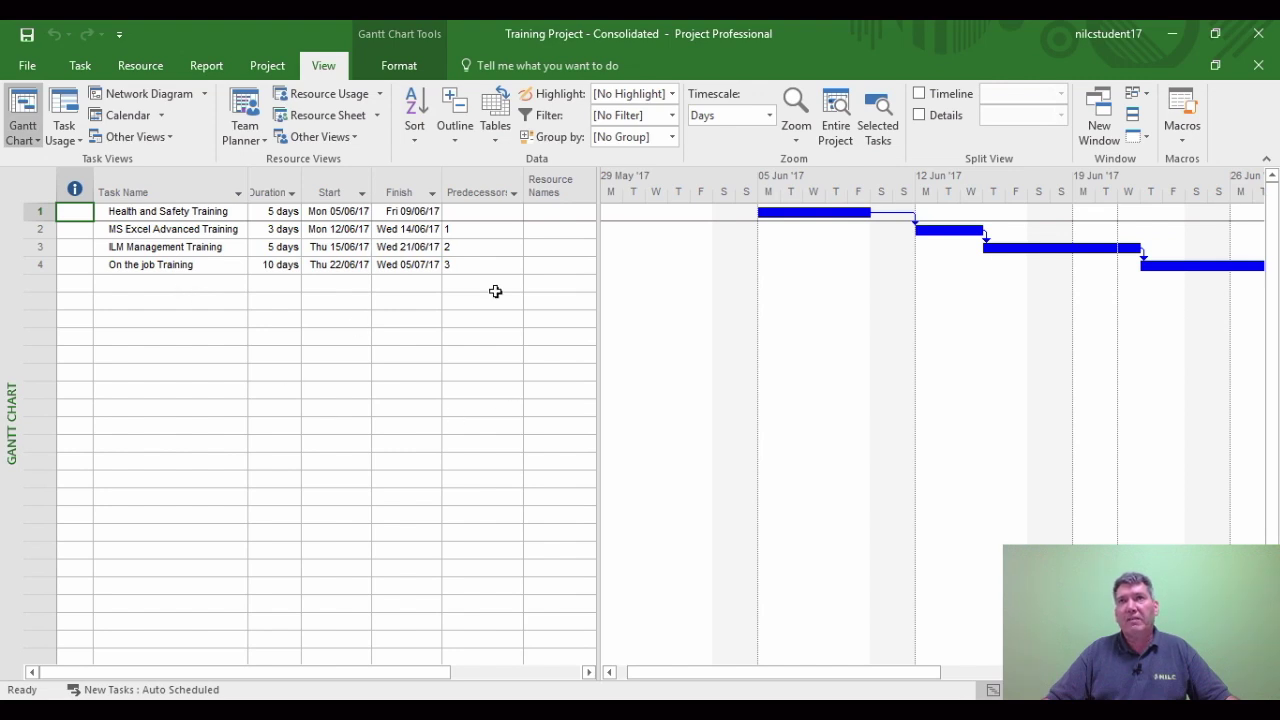
# Open Placement Scheme - Consolidated and check the Administration Signoff Review, Appoint/Release Review and Process End tasks
pyautogui.click(1140, 93)
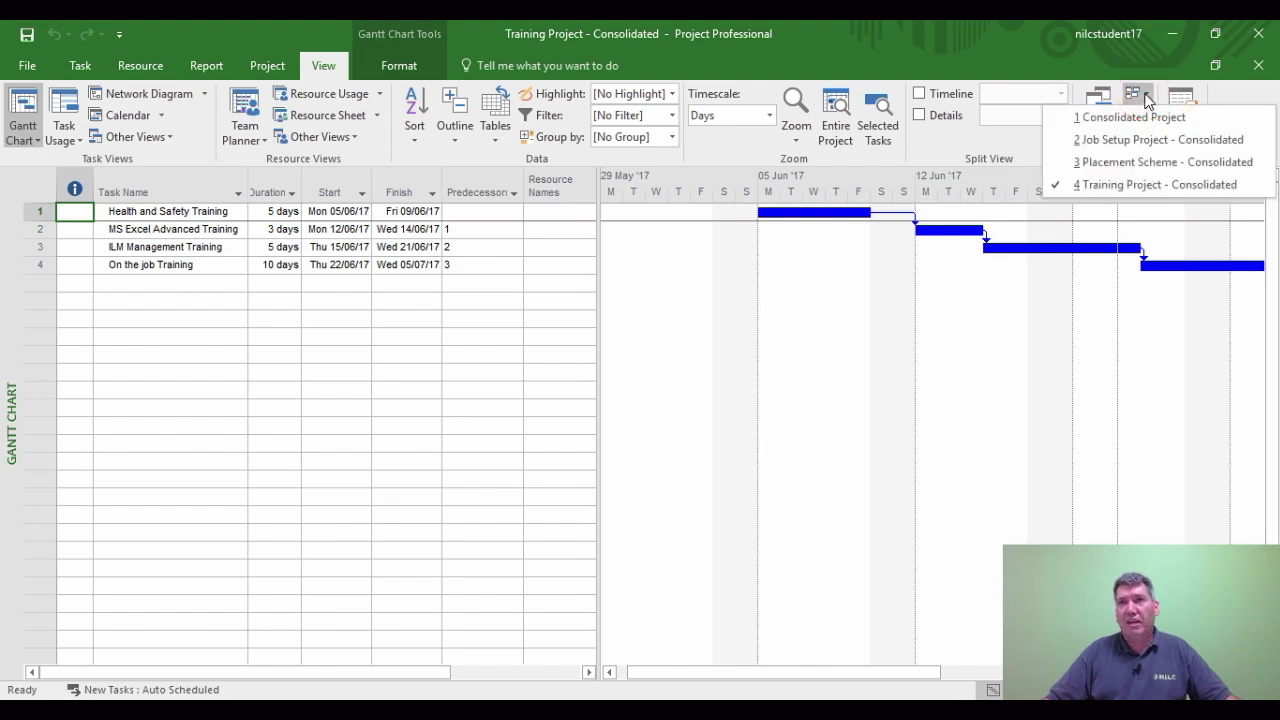
pyautogui.click(1129, 166)
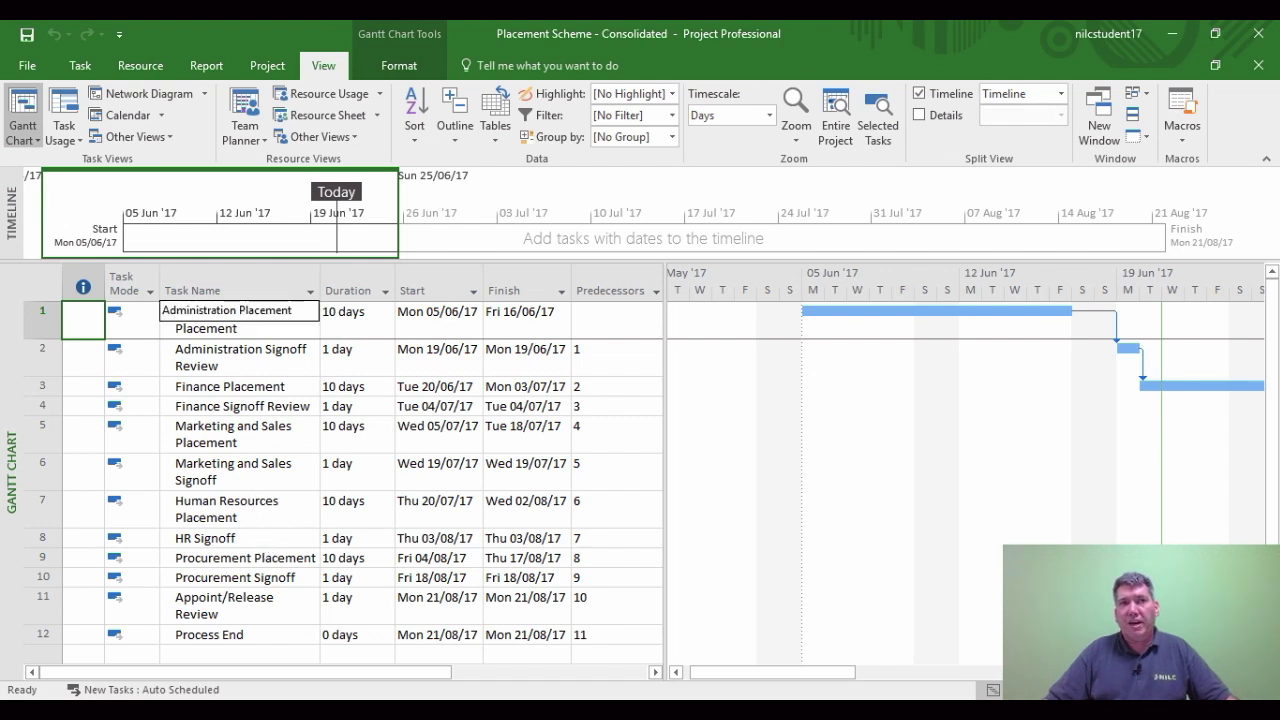
pyautogui.click(290, 362)
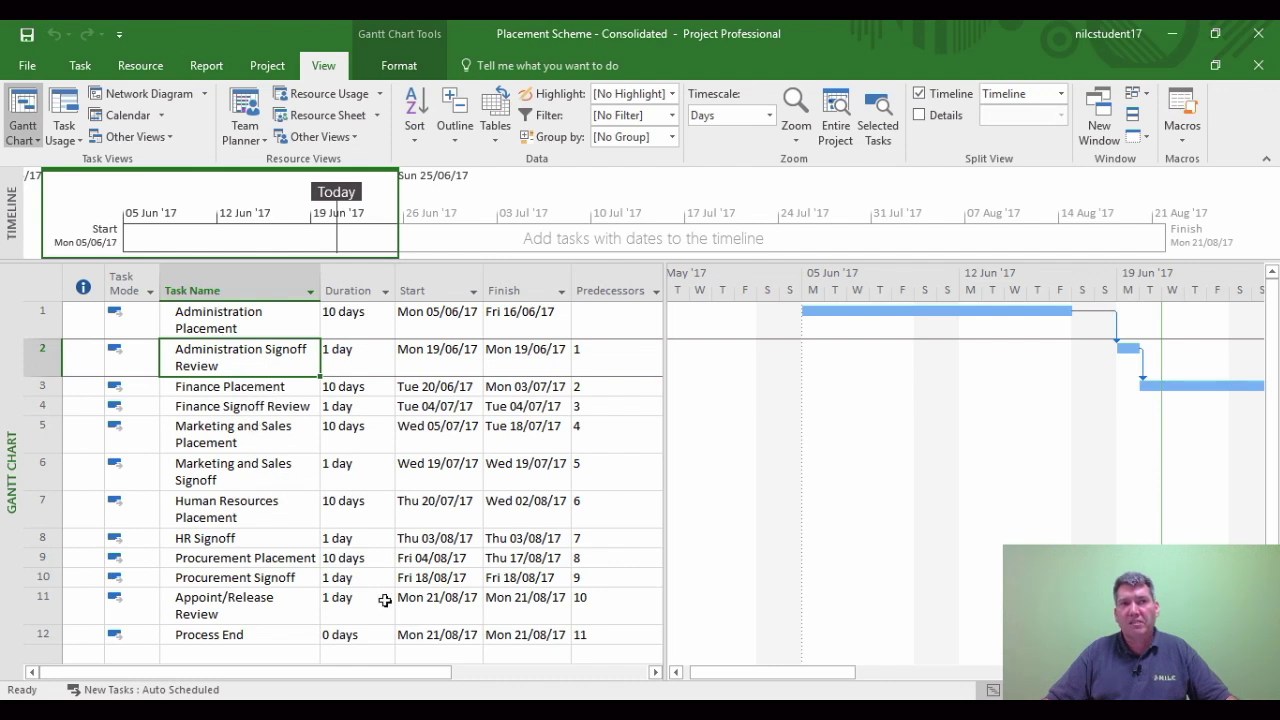
pyautogui.click(218, 606)
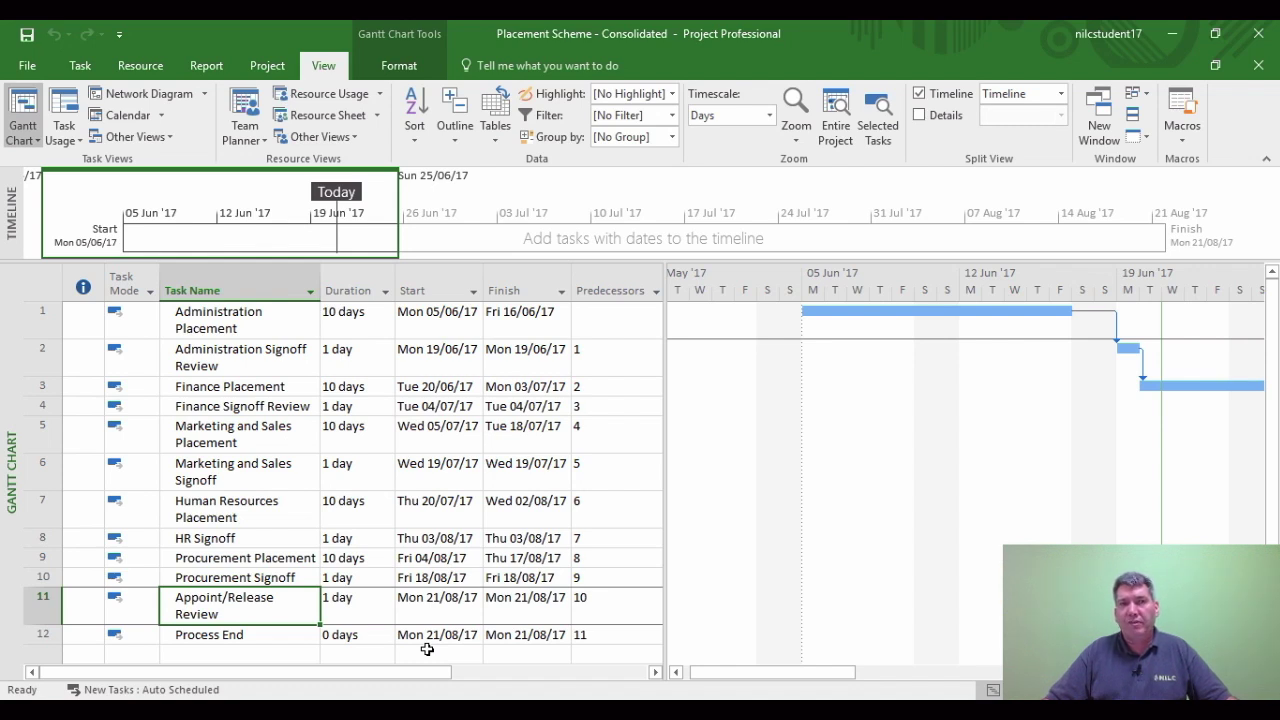
pyautogui.click(222, 636)
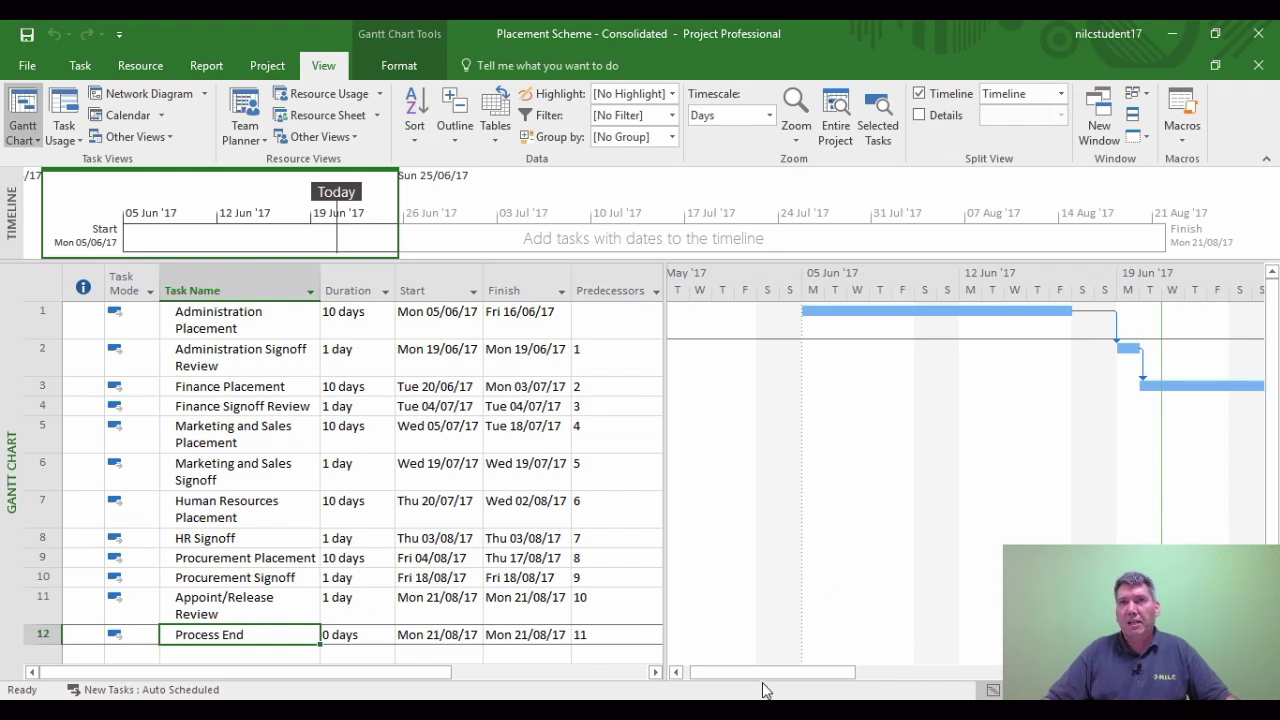
pyautogui.click(1139, 94)
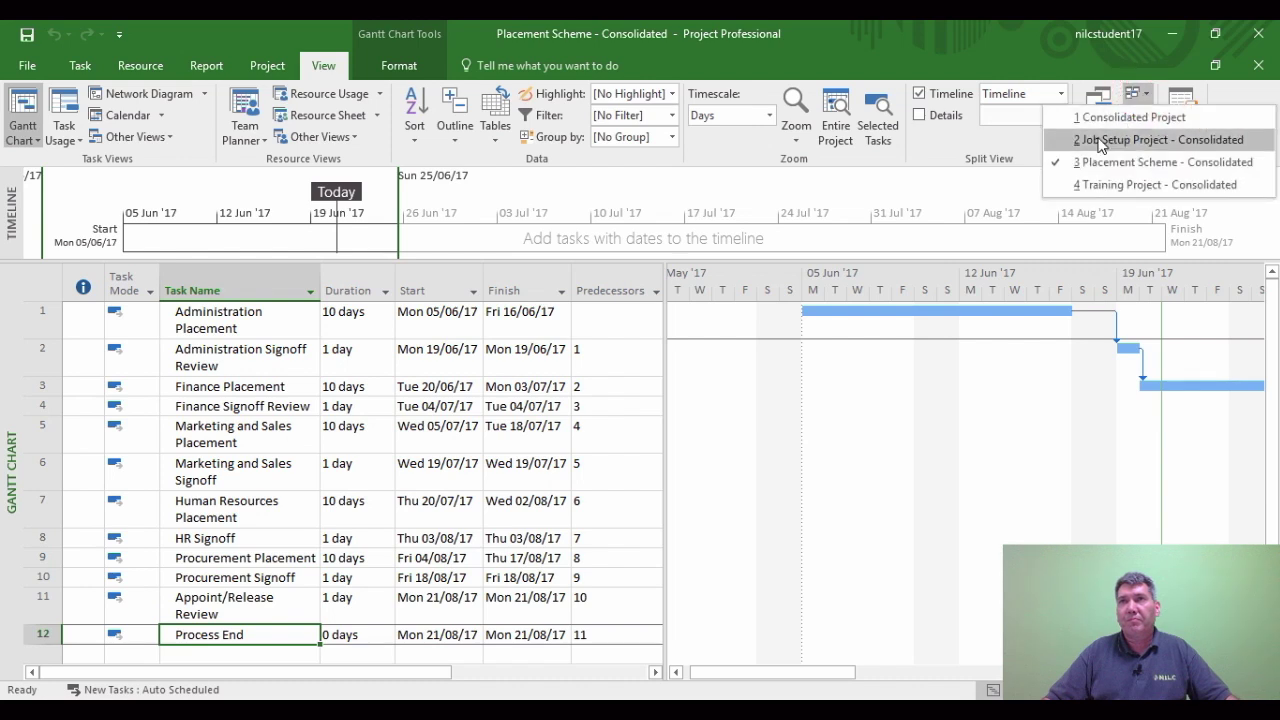
# Switch back to the Consolidated Project window holding only the Project Start milestone
pyautogui.click(1100, 118)
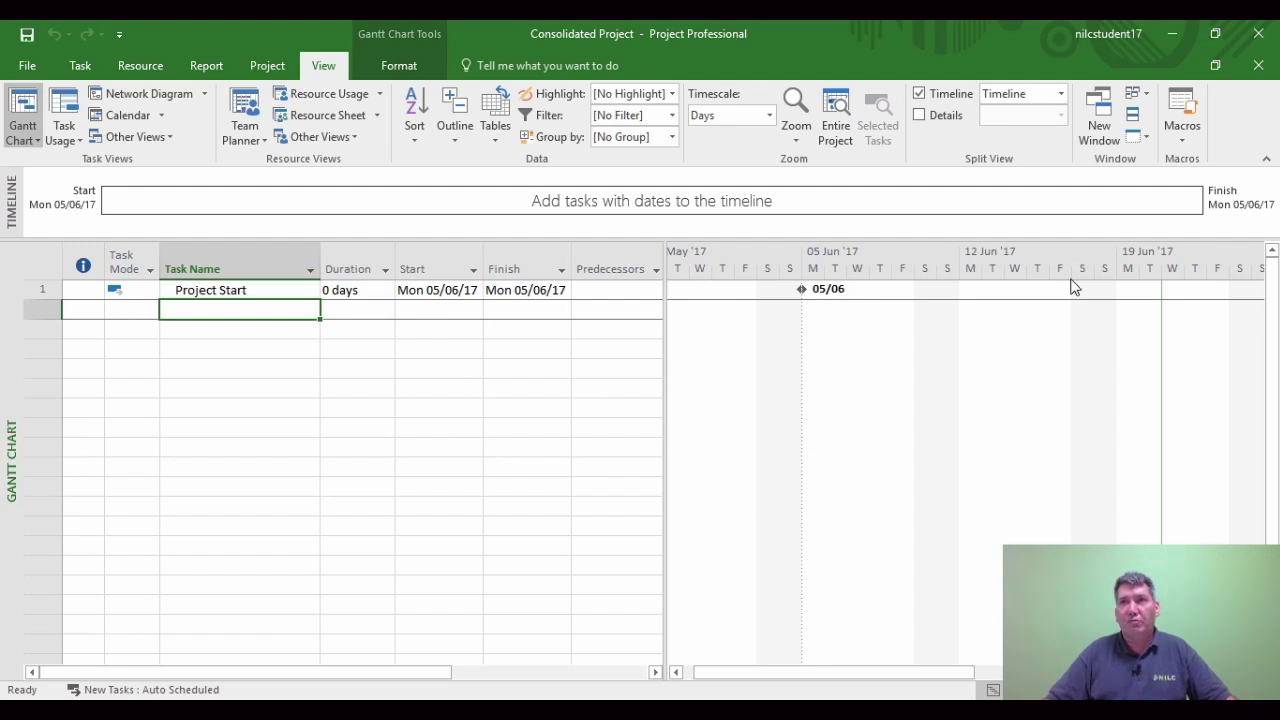
# Switch windows to Job Setup Project, then Training Project, ending on Placement Scheme - Consolidated
pyautogui.click(1133, 93)
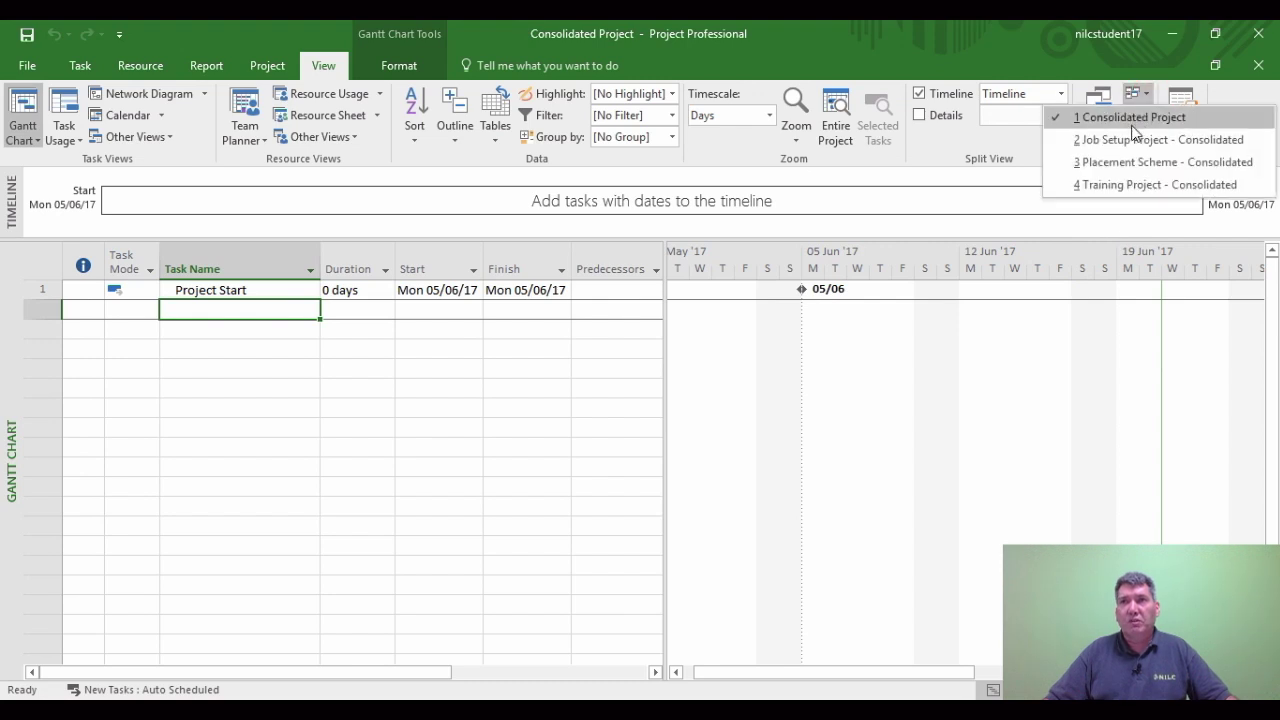
pyautogui.click(1127, 145)
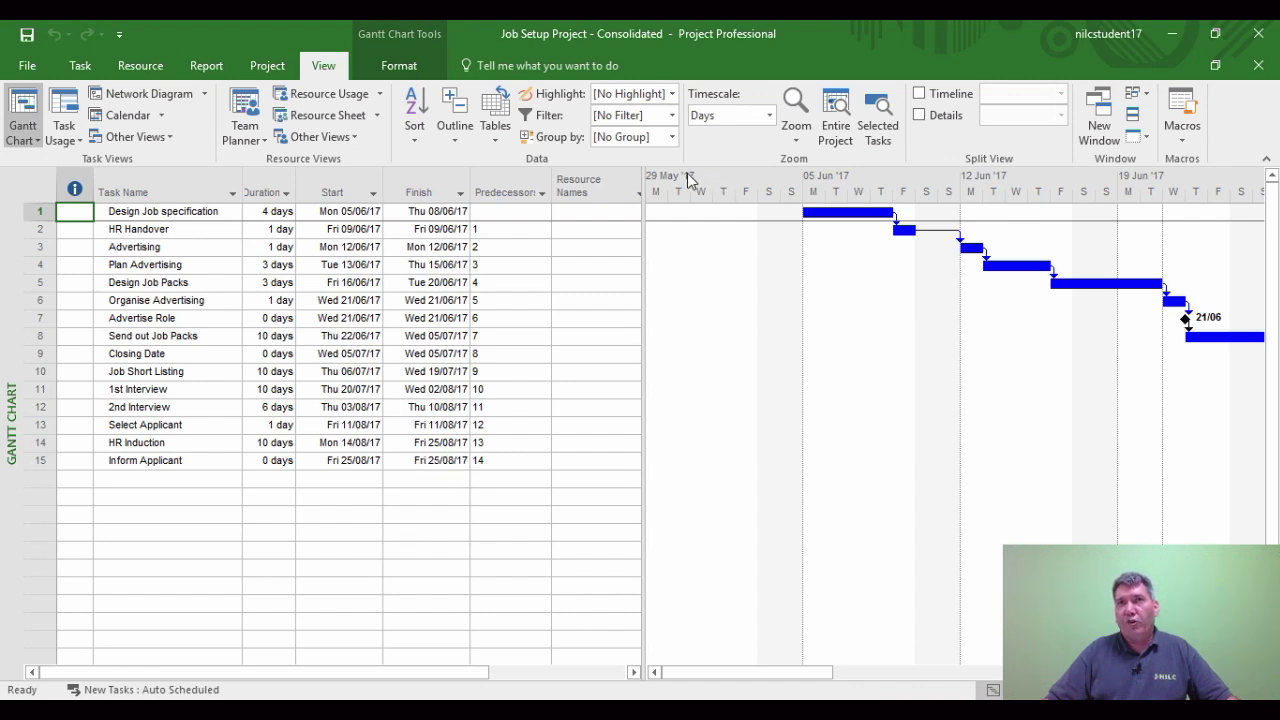
pyautogui.click(1140, 95)
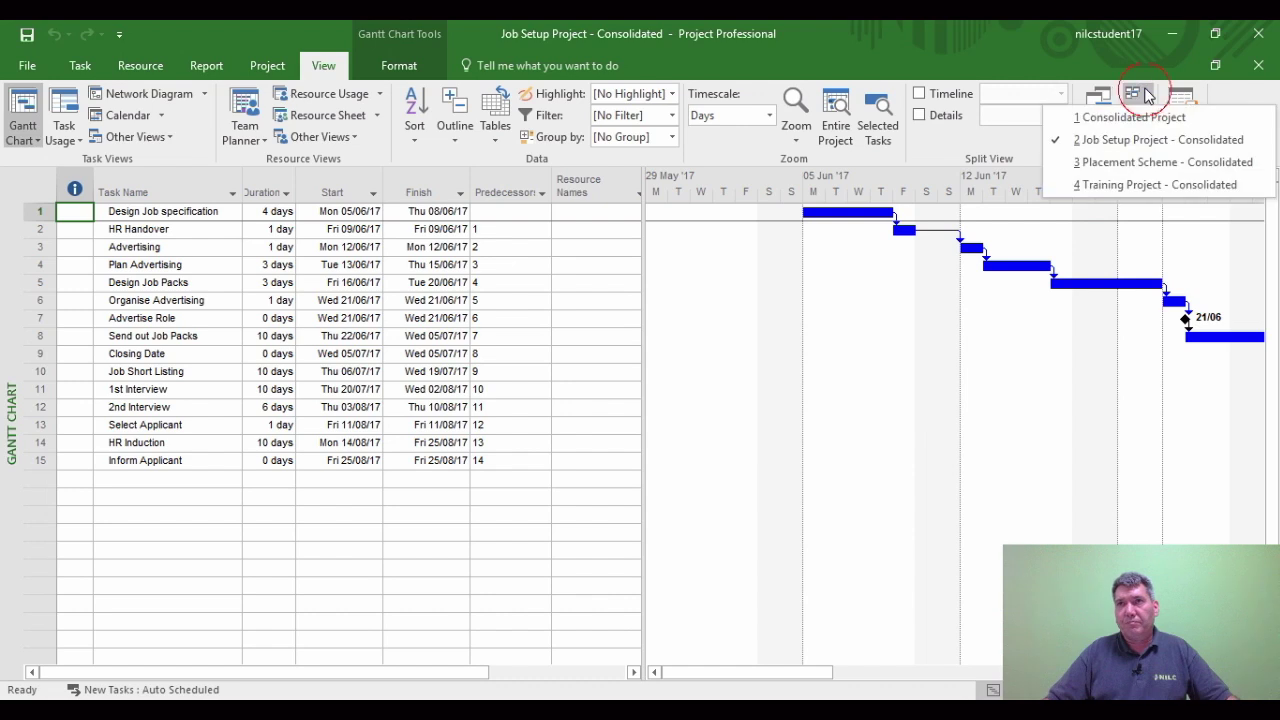
pyautogui.click(1103, 185)
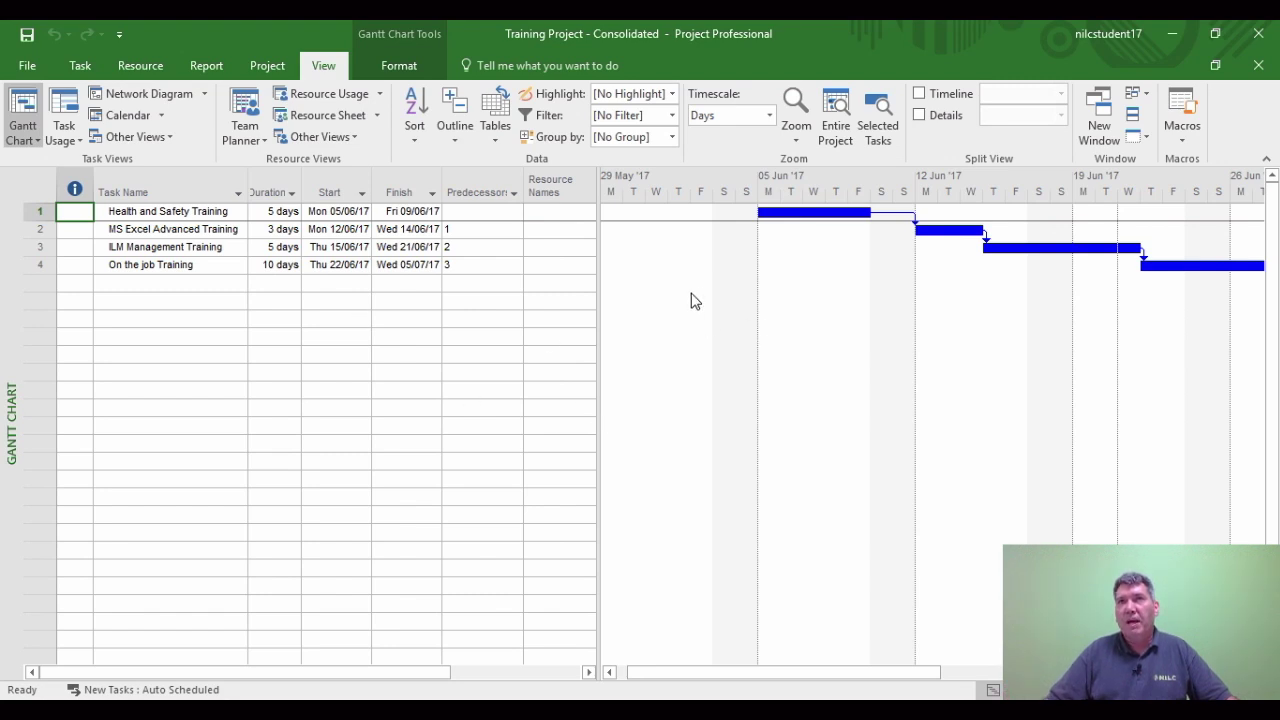
pyautogui.click(1138, 93)
pyautogui.click(1115, 163)
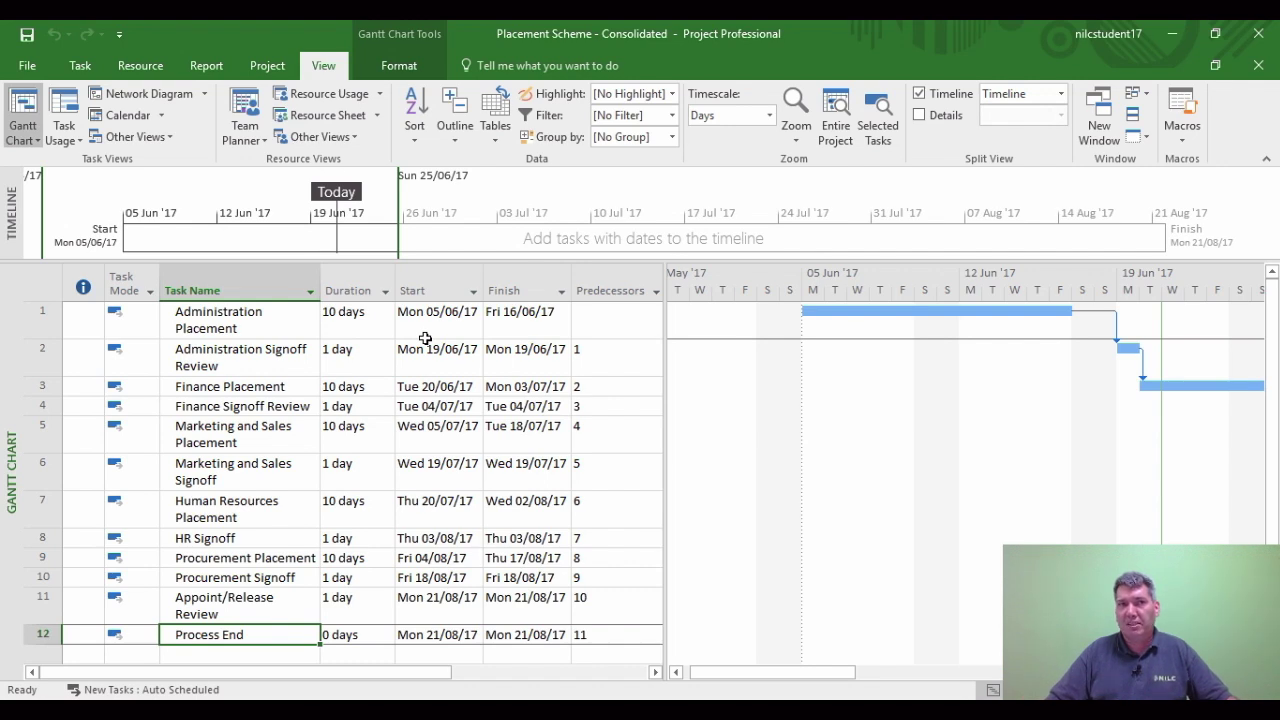
# Close the Placement Scheme and Training Project windows, discarding Training Project's unsaved changes
pyautogui.click(294, 322)
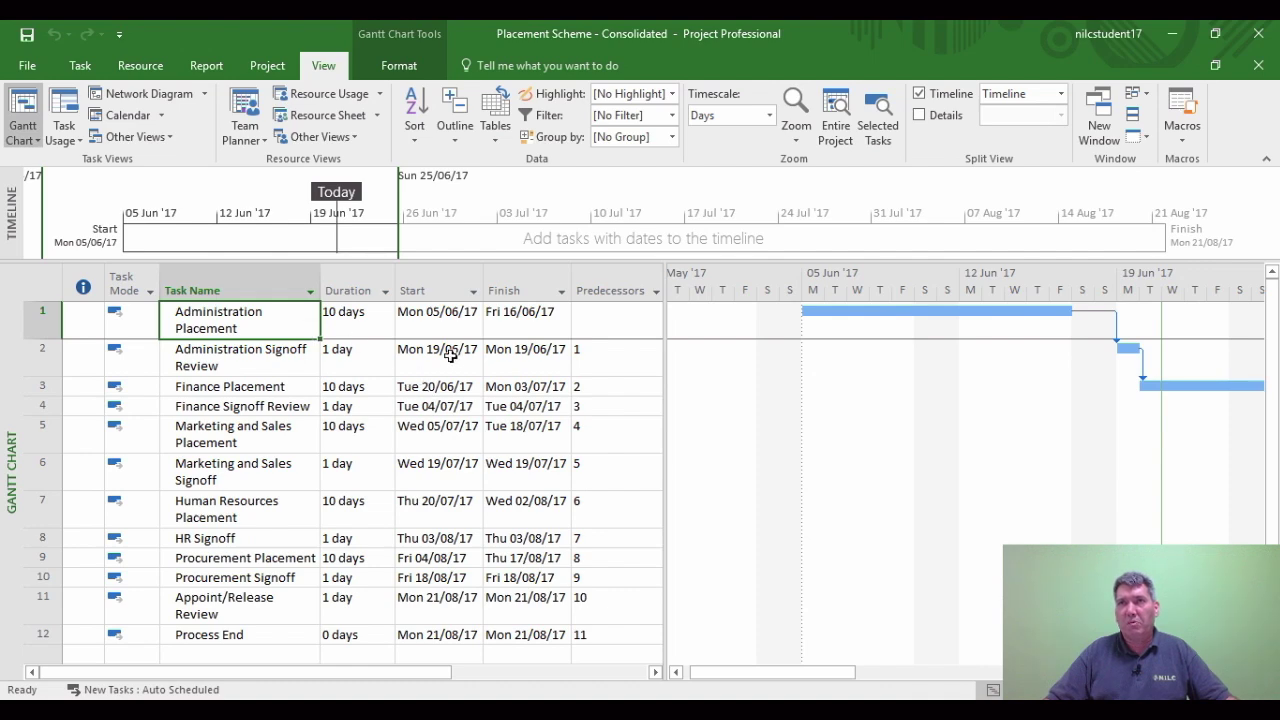
pyautogui.click(1251, 68)
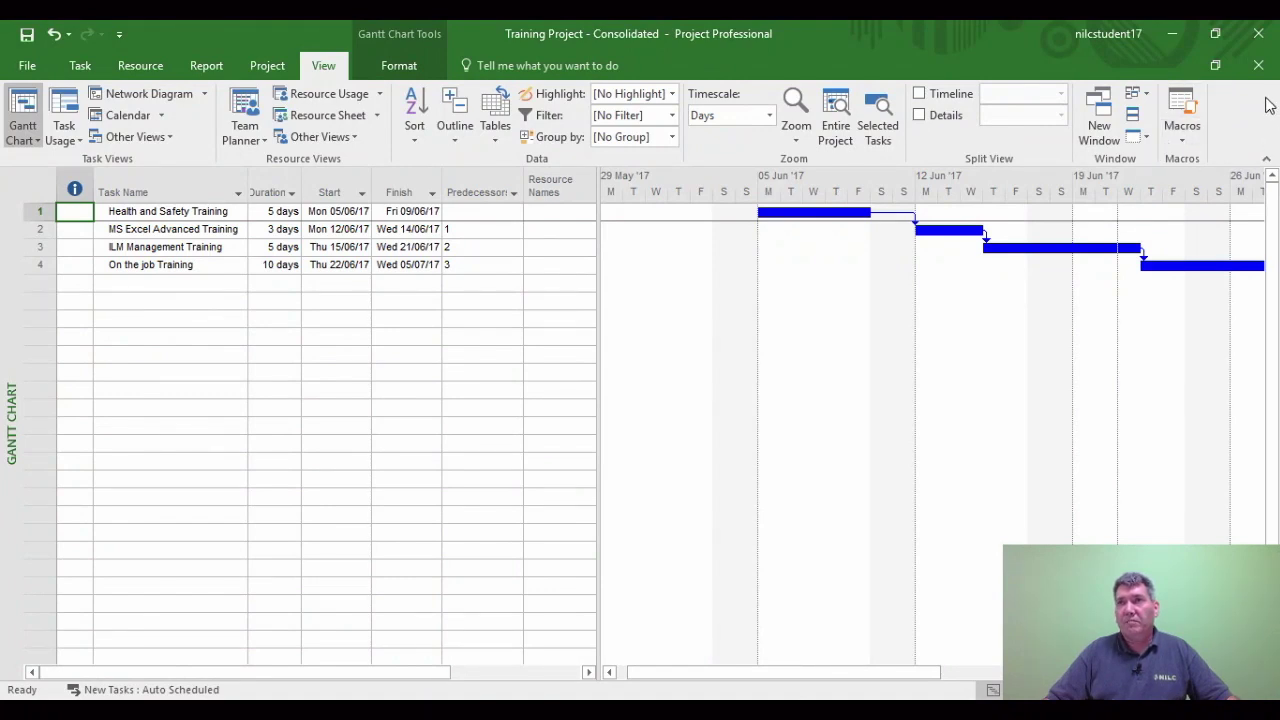
pyautogui.click(1258, 65)
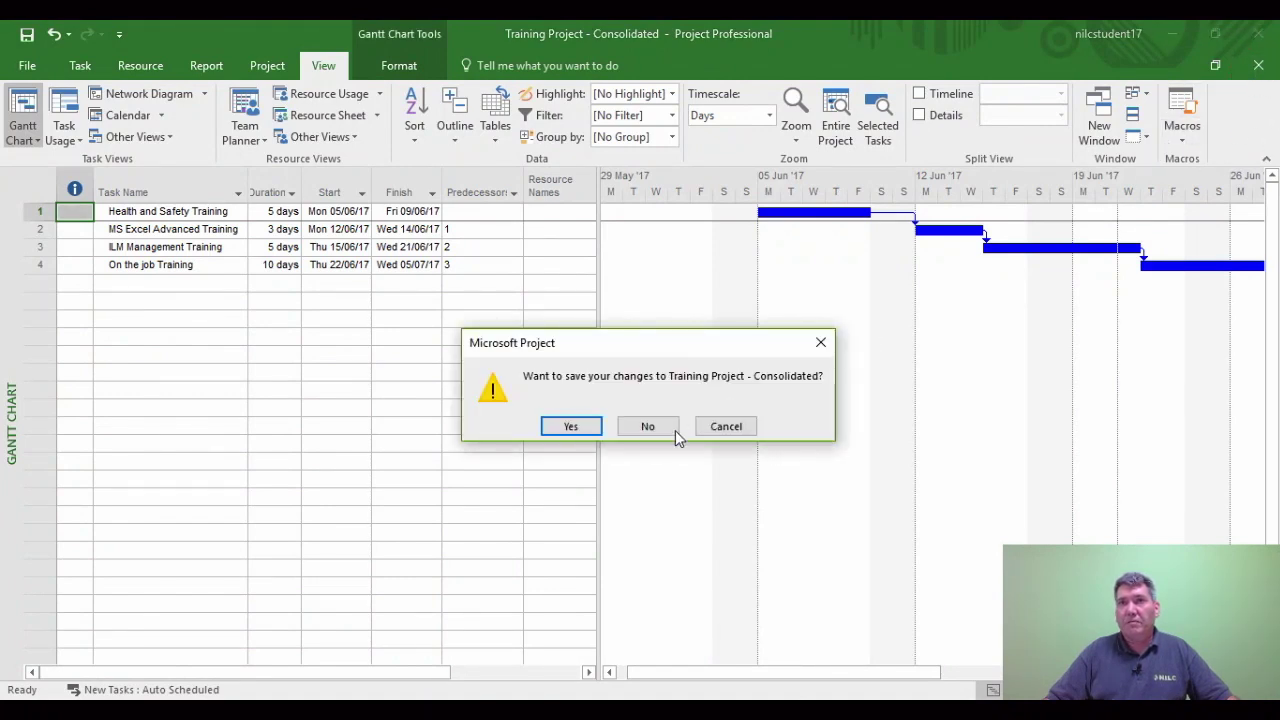
pyautogui.click(637, 430)
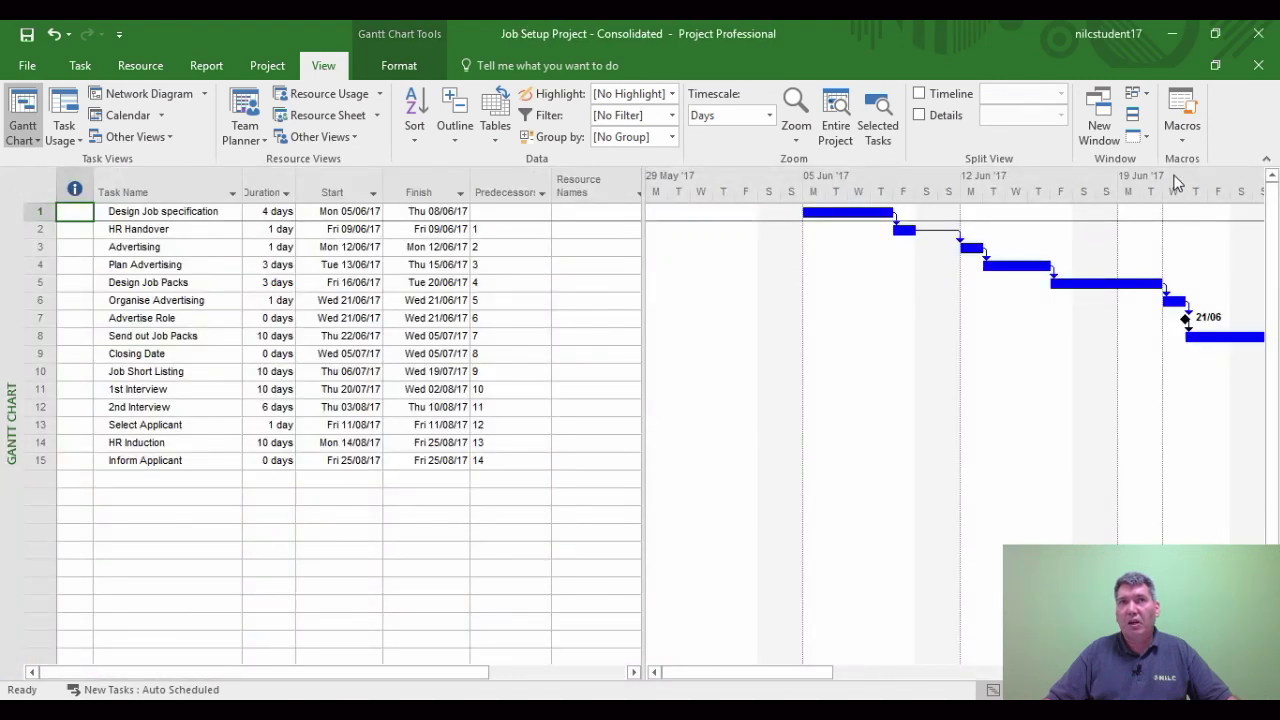
# Close Job Setup Project without saving and open the Insert Project dialog for a subproject
pyautogui.click(1259, 67)
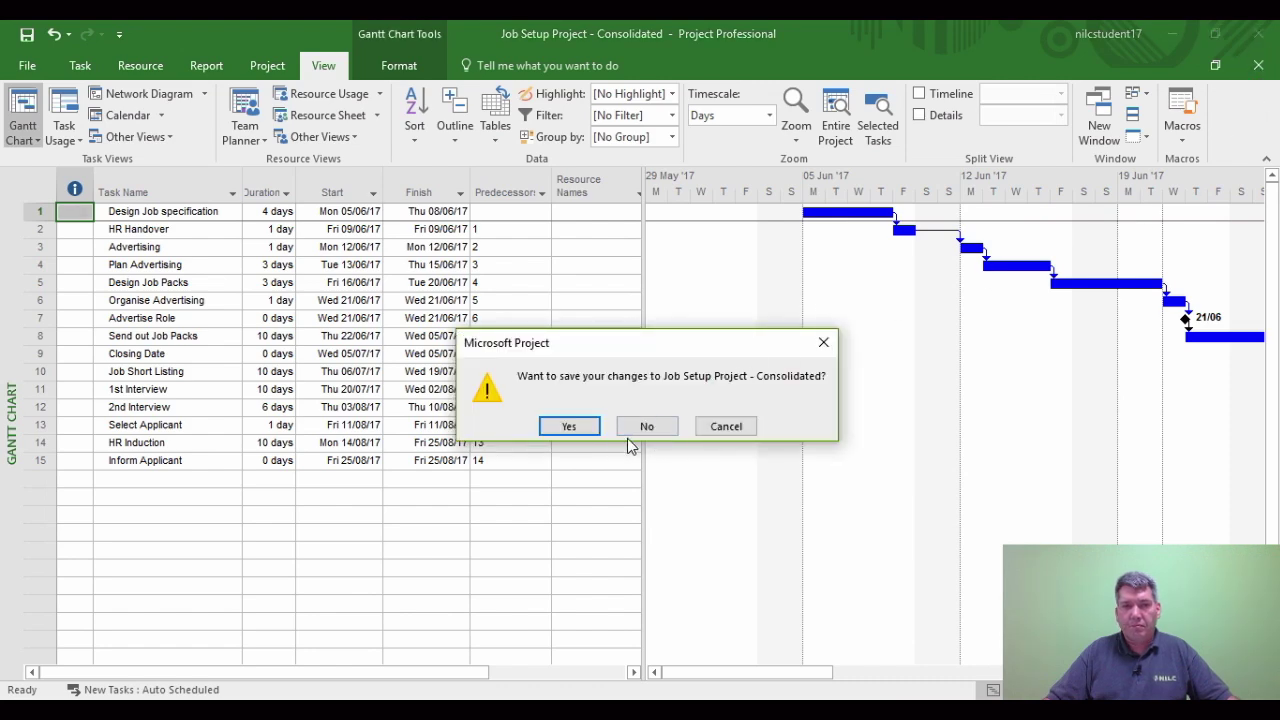
pyautogui.click(625, 430)
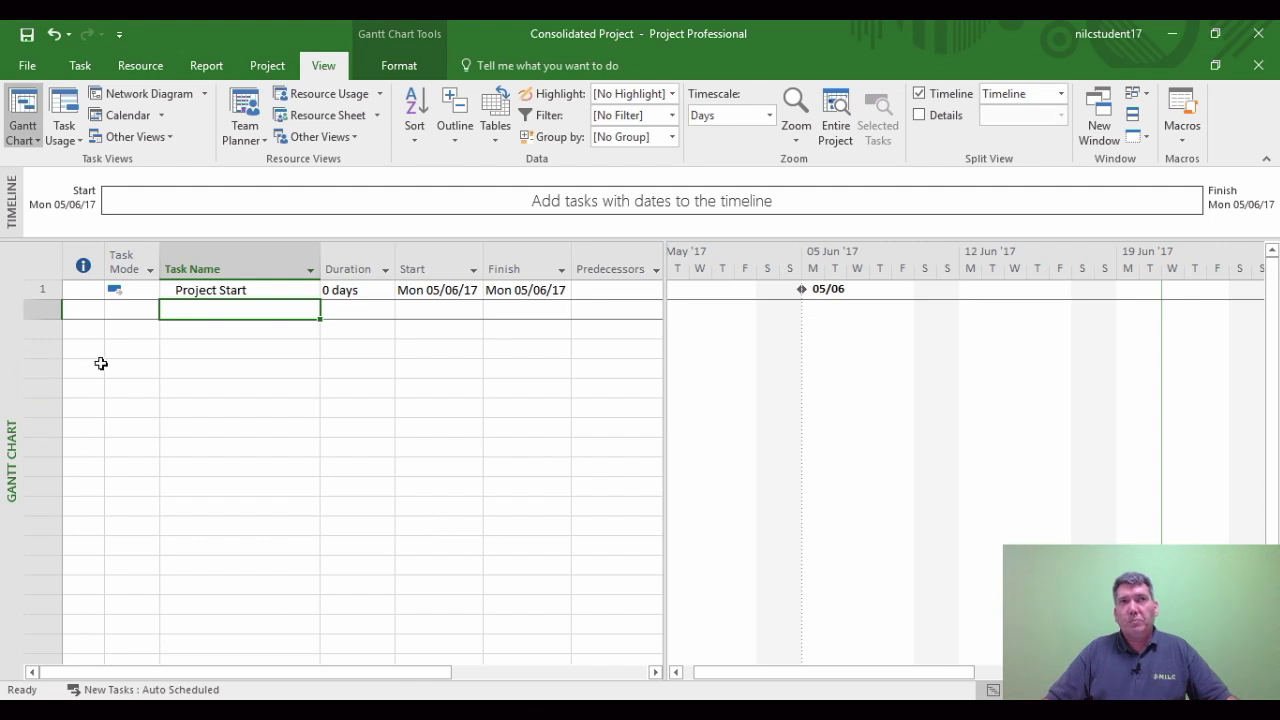
pyautogui.click(268, 66)
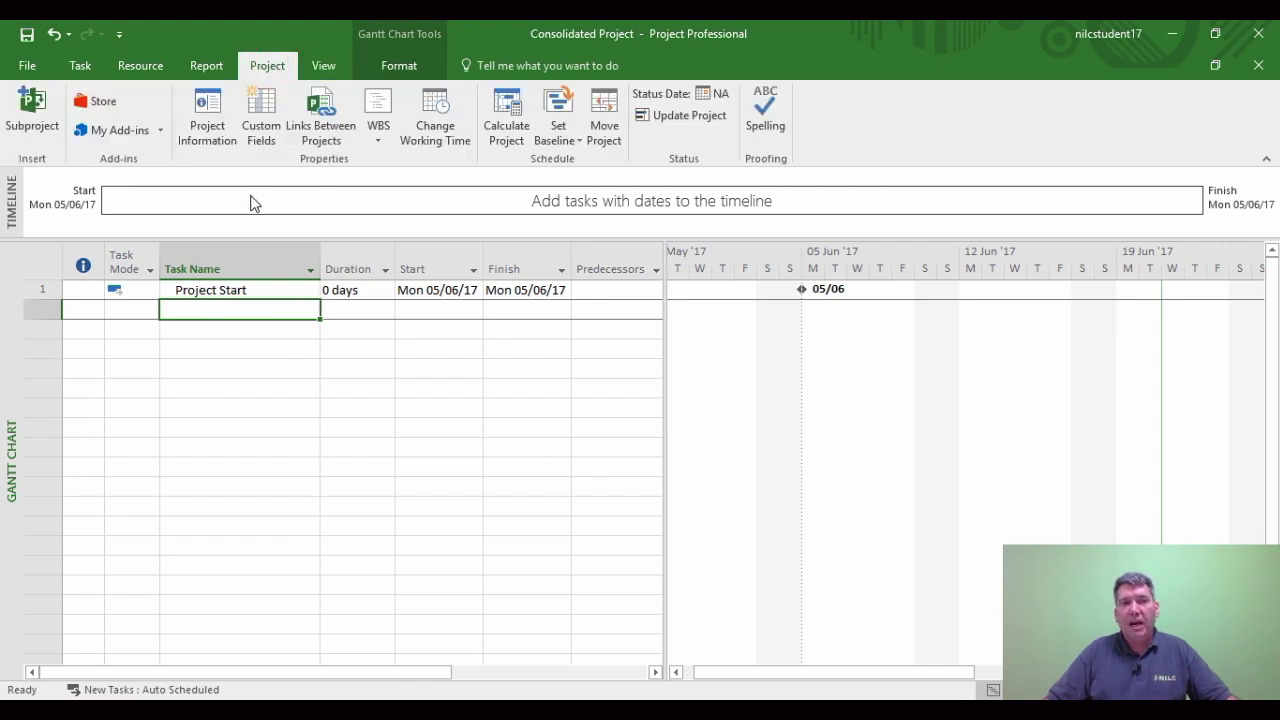
pyautogui.click(29, 109)
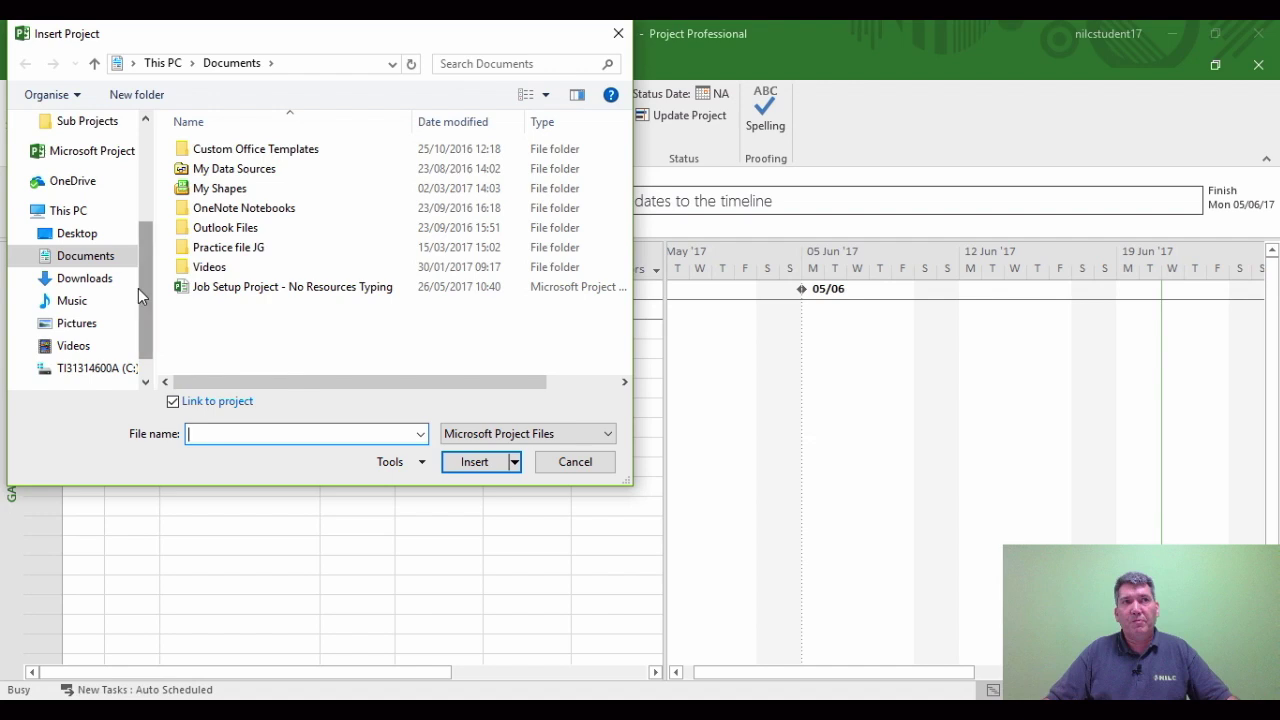
# Insert Job Setup Project - Consolidated from Desktop > 2010 Project files RW - Master Projects > Sub Projects
pyautogui.click(80, 235)
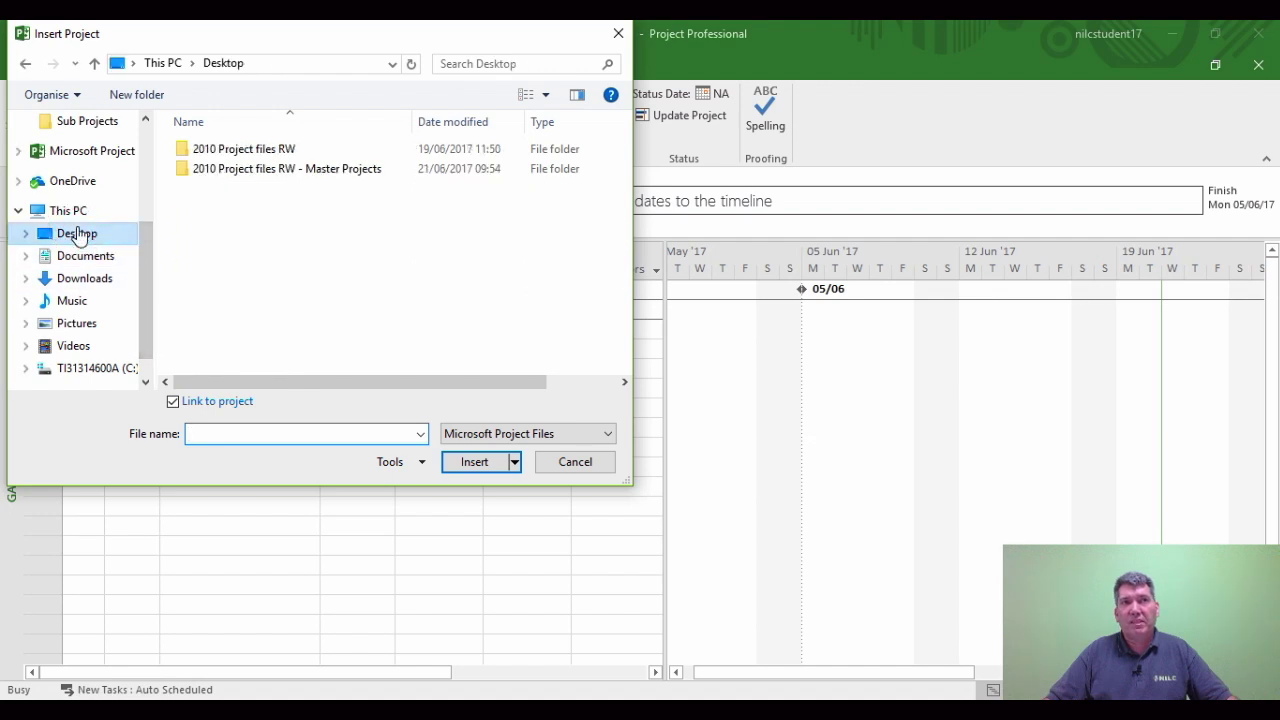
pyautogui.doubleClick(331, 168)
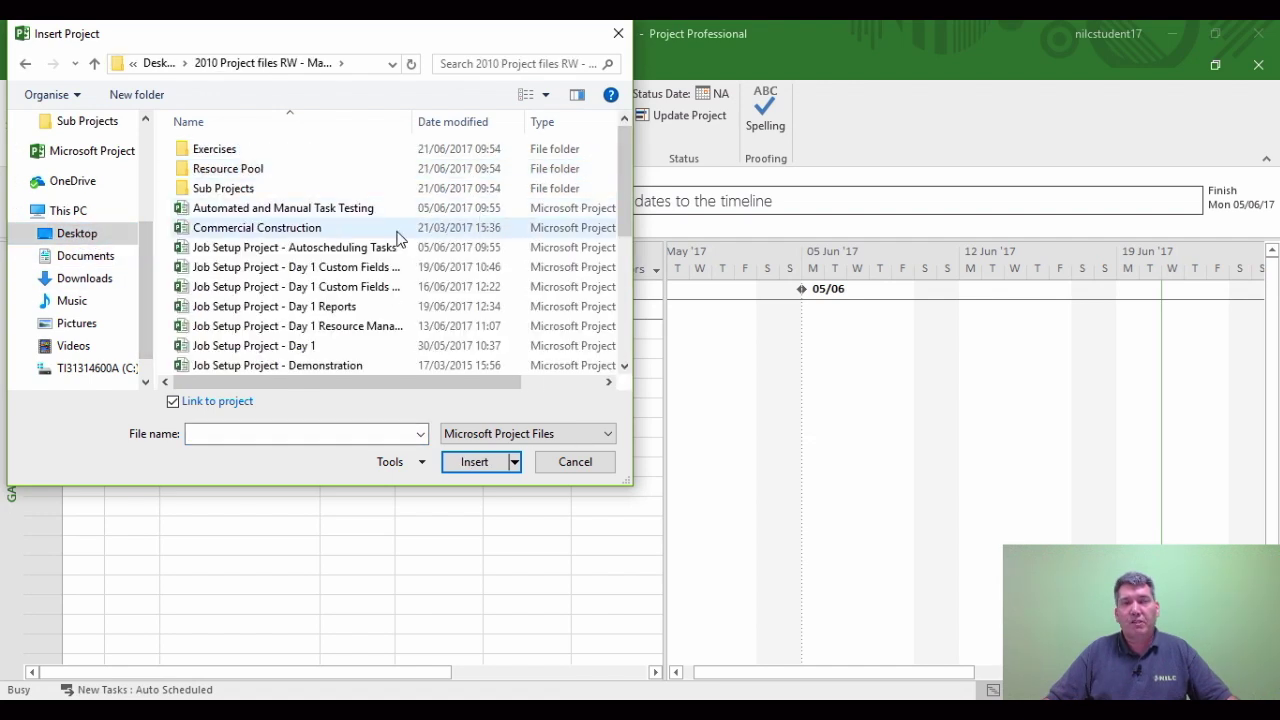
pyautogui.click(224, 192)
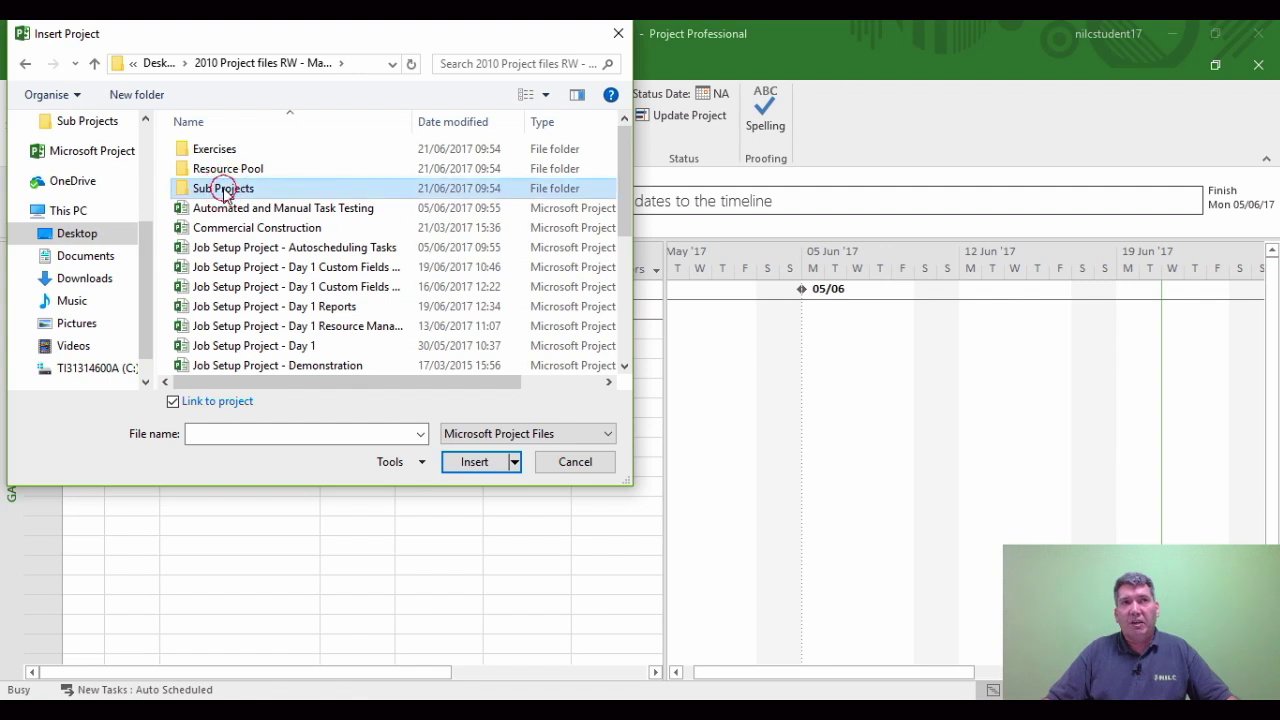
pyautogui.doubleClick(224, 191)
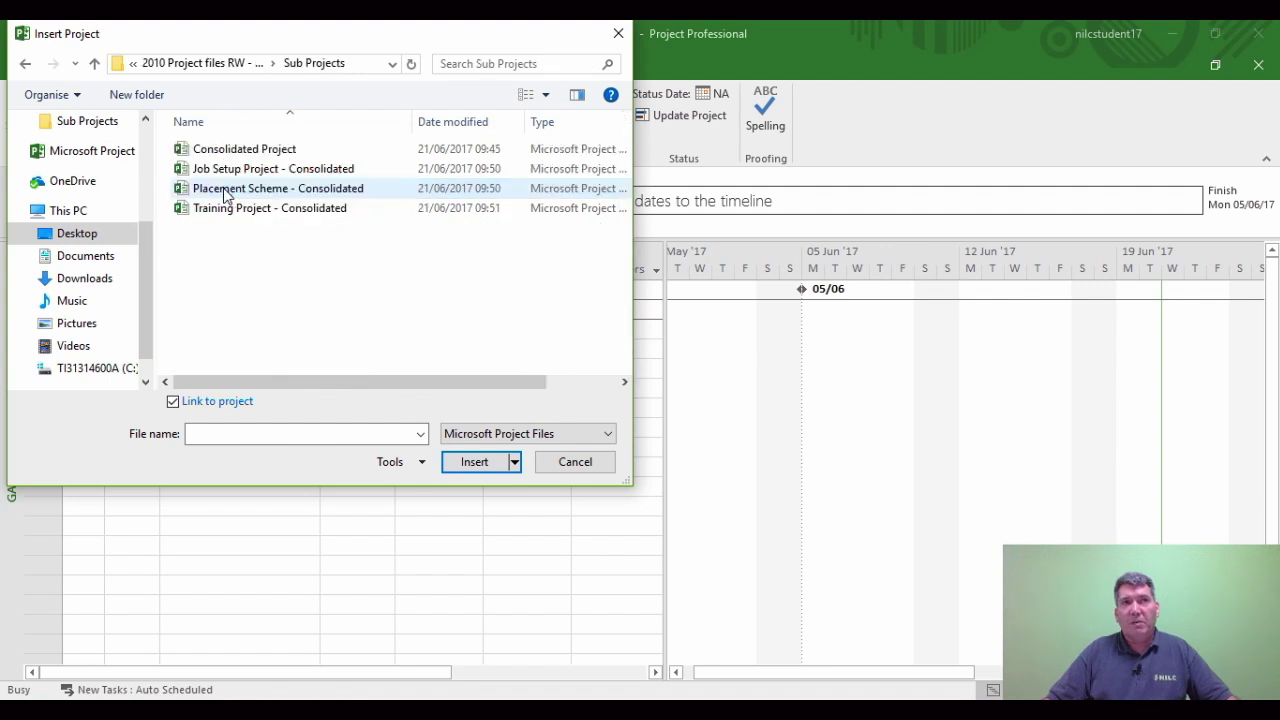
pyautogui.click(281, 176)
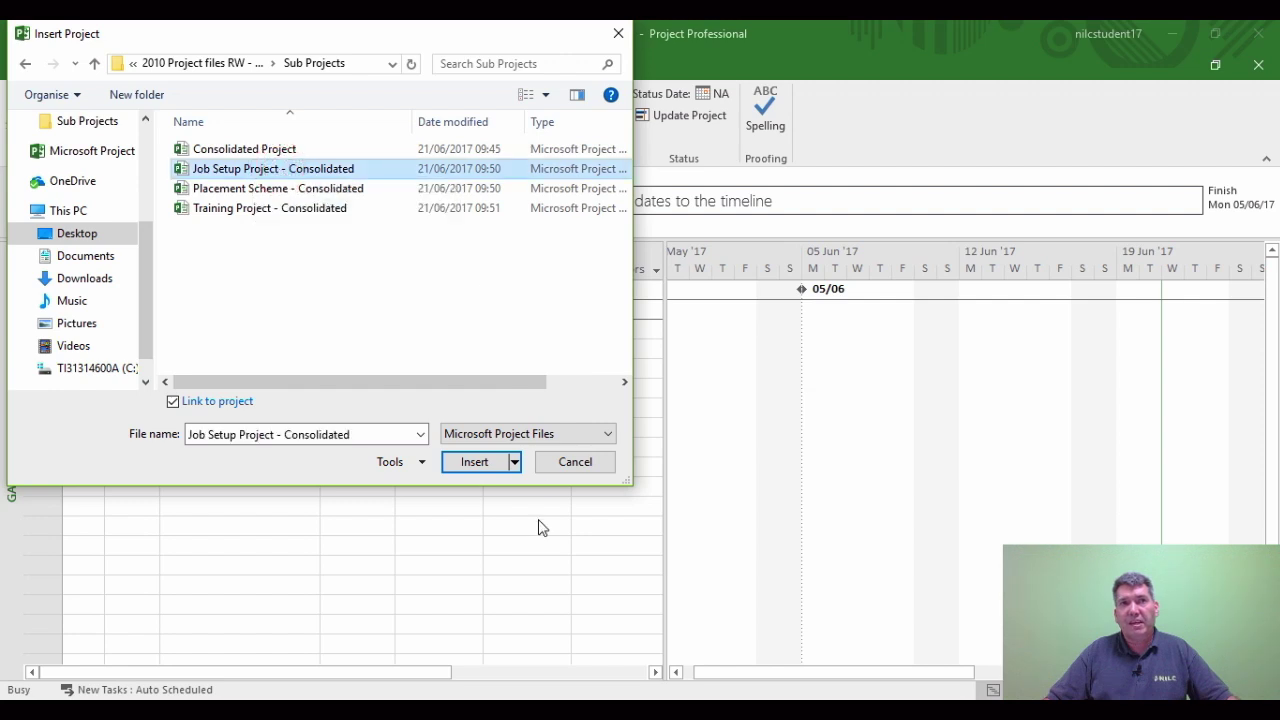
pyautogui.click(465, 464)
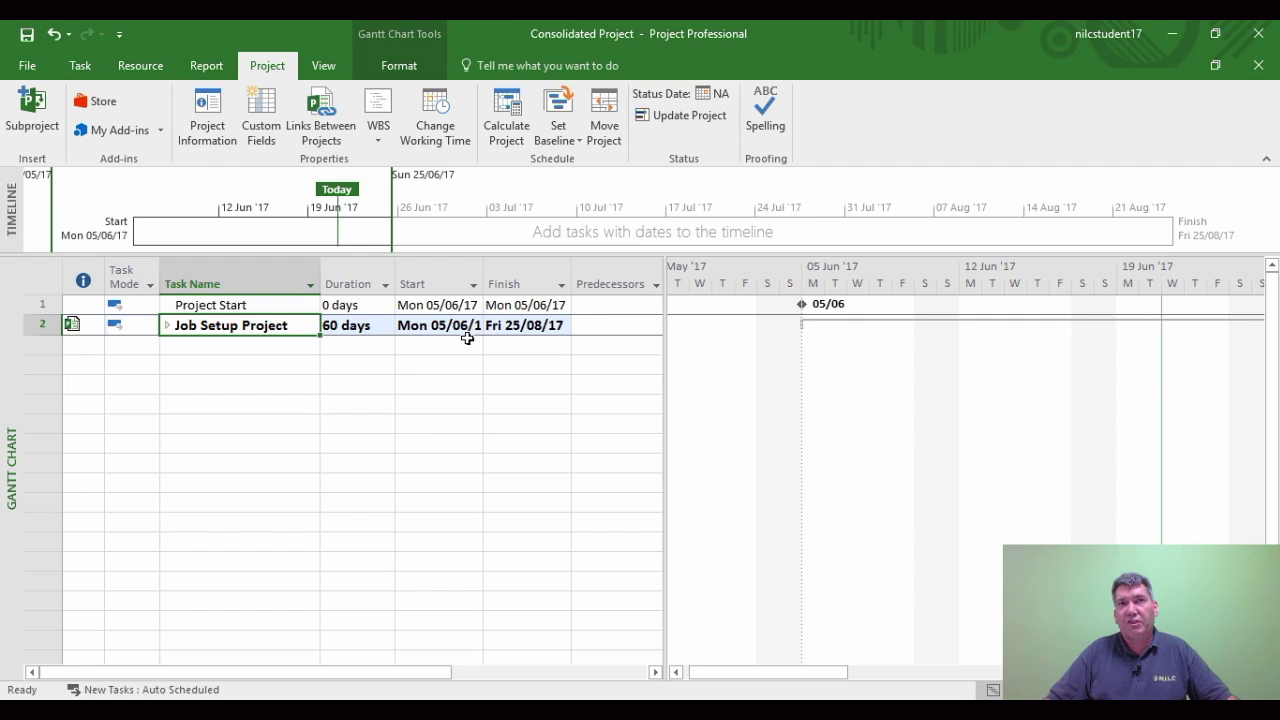
pyautogui.click(167, 327)
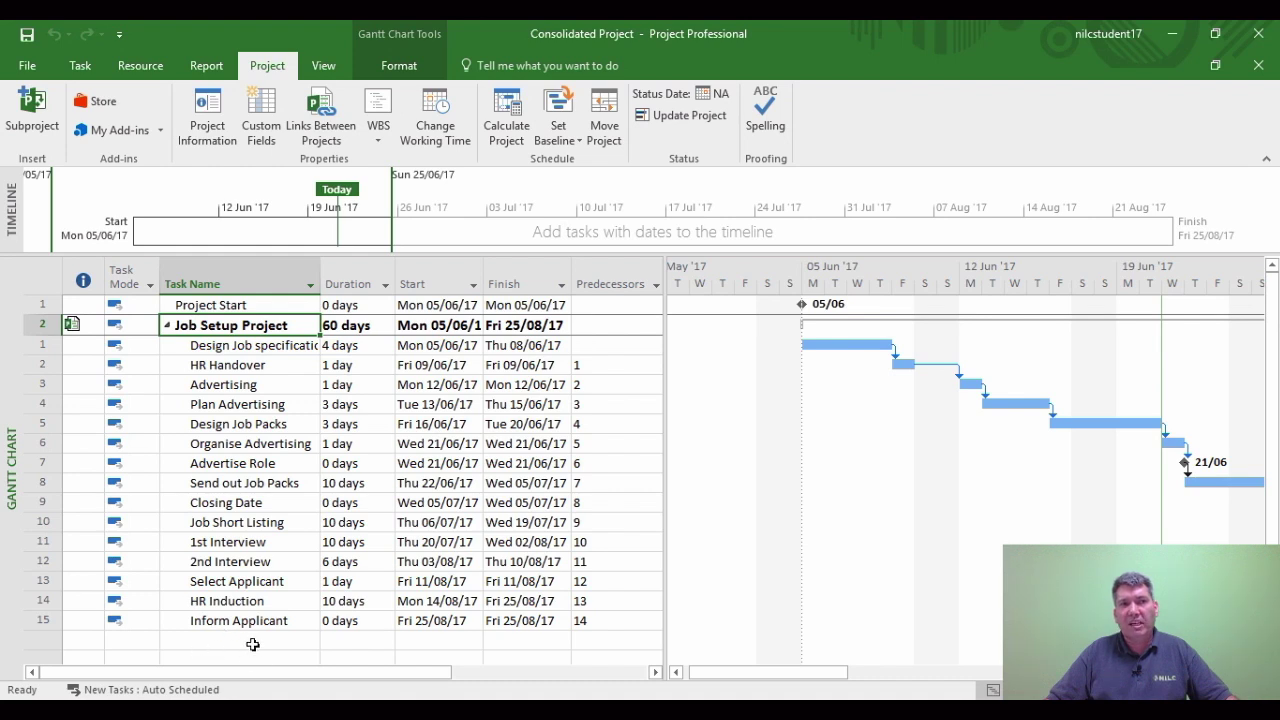
pyautogui.click(169, 326)
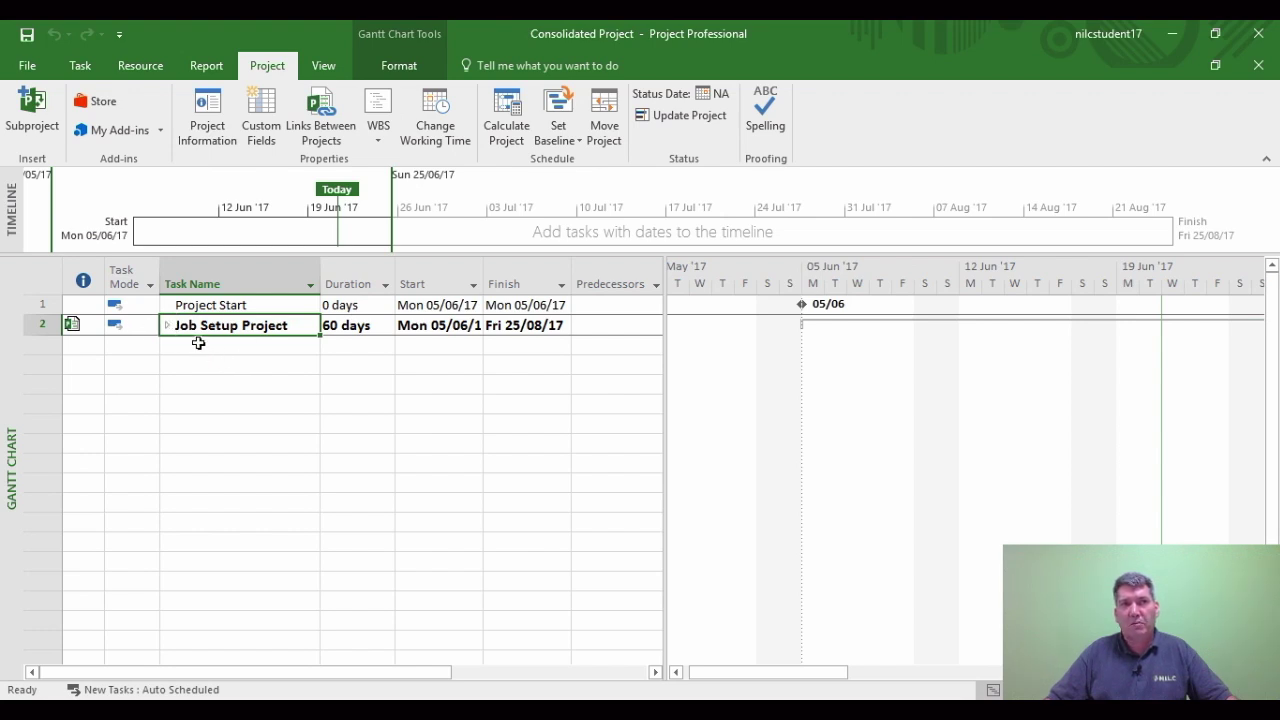
pyautogui.click(195, 347)
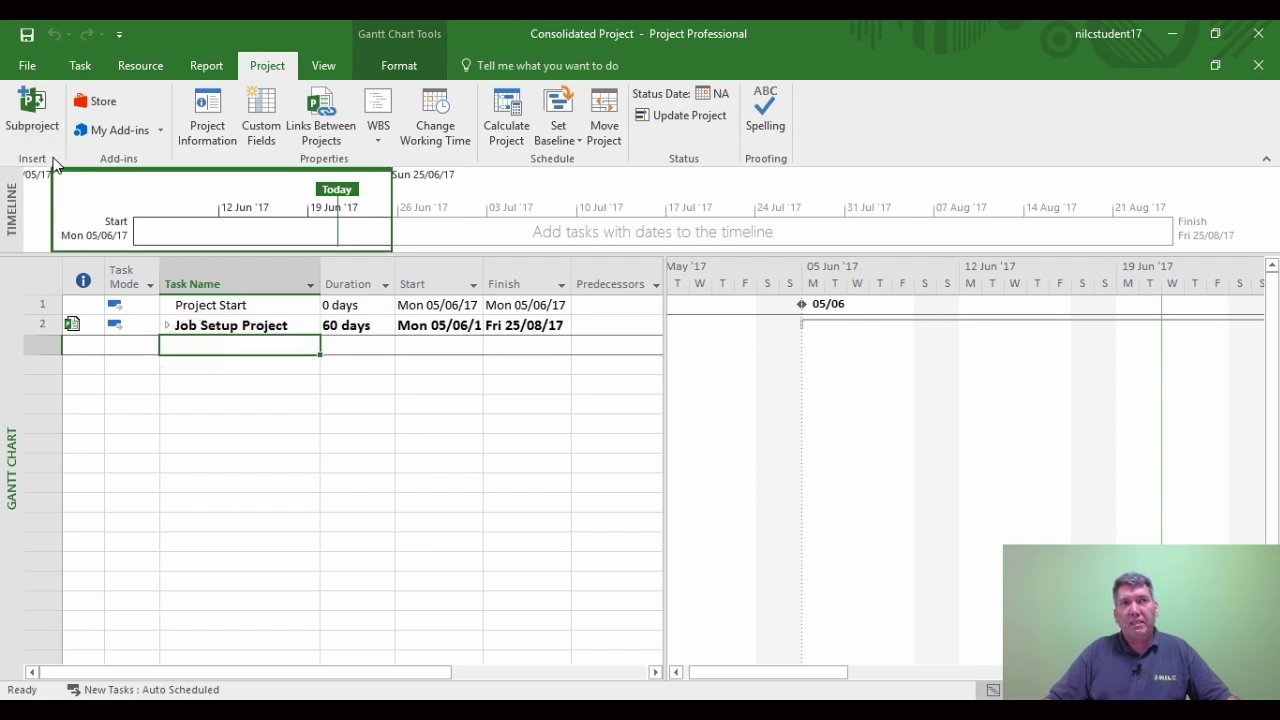
# Insert Training Project - Consolidated from Sub Projects as a linked 23-day subproject
pyautogui.click(40, 117)
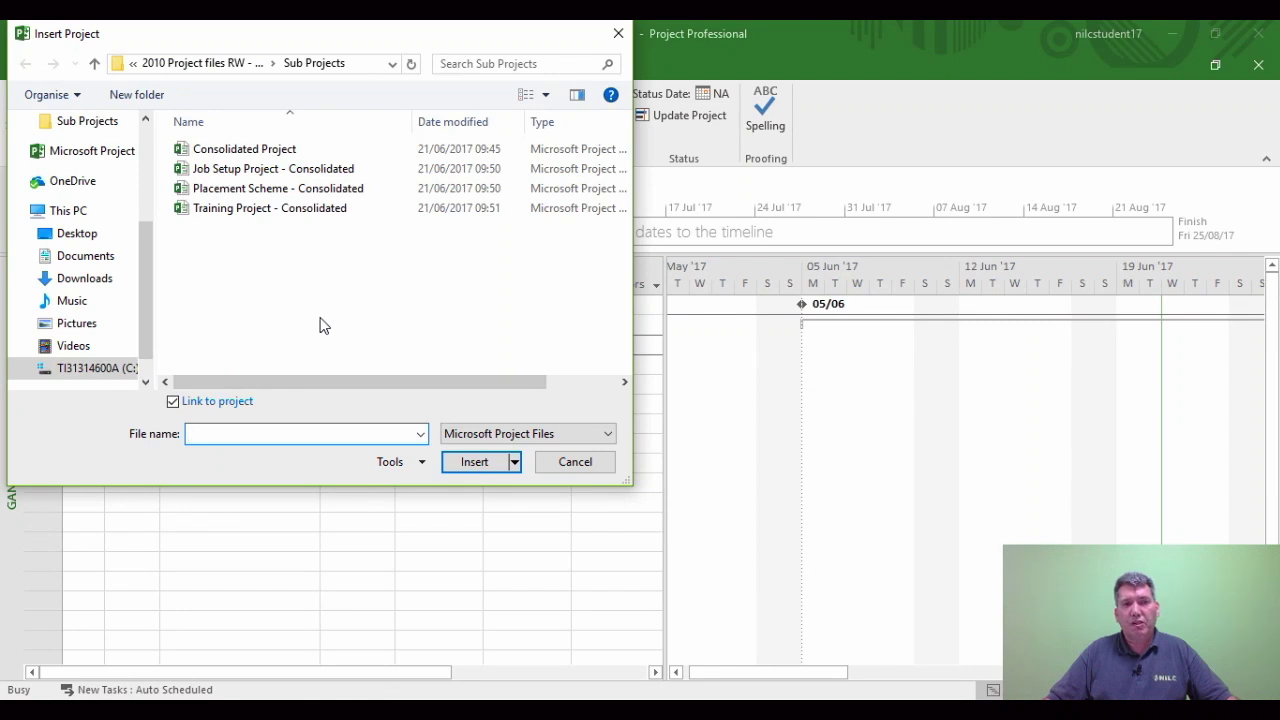
pyautogui.click(272, 212)
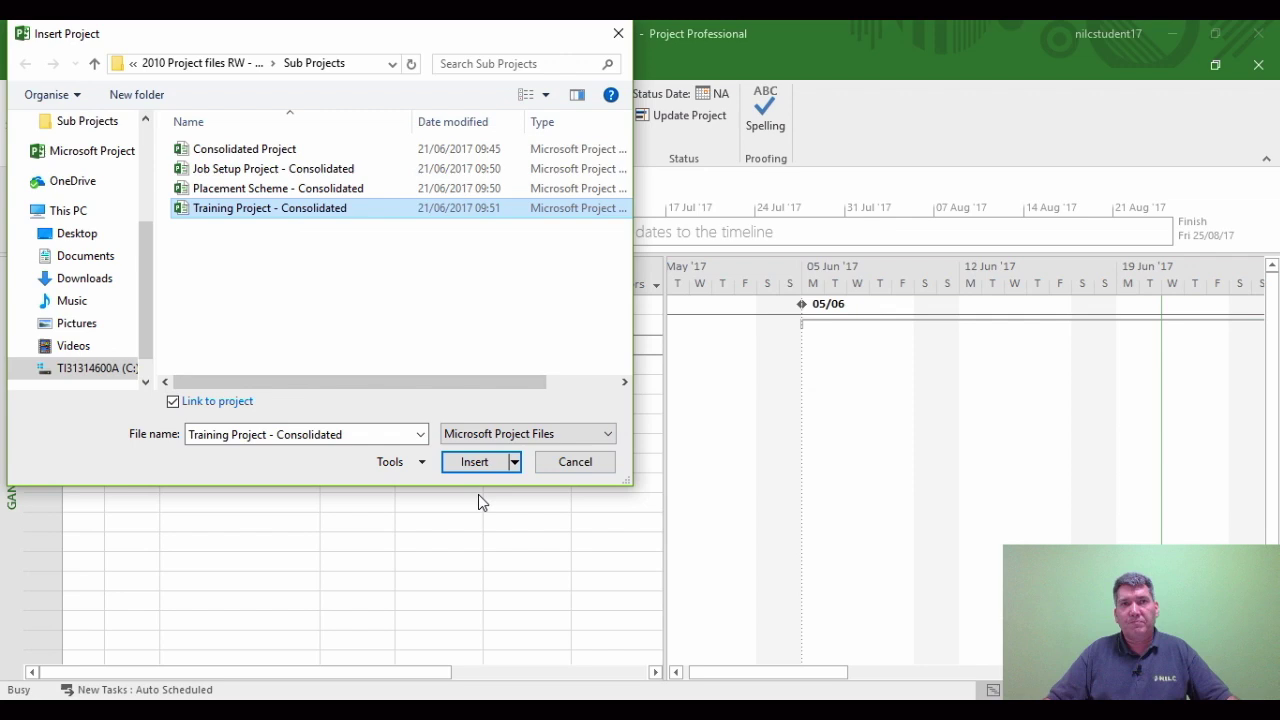
pyautogui.click(478, 462)
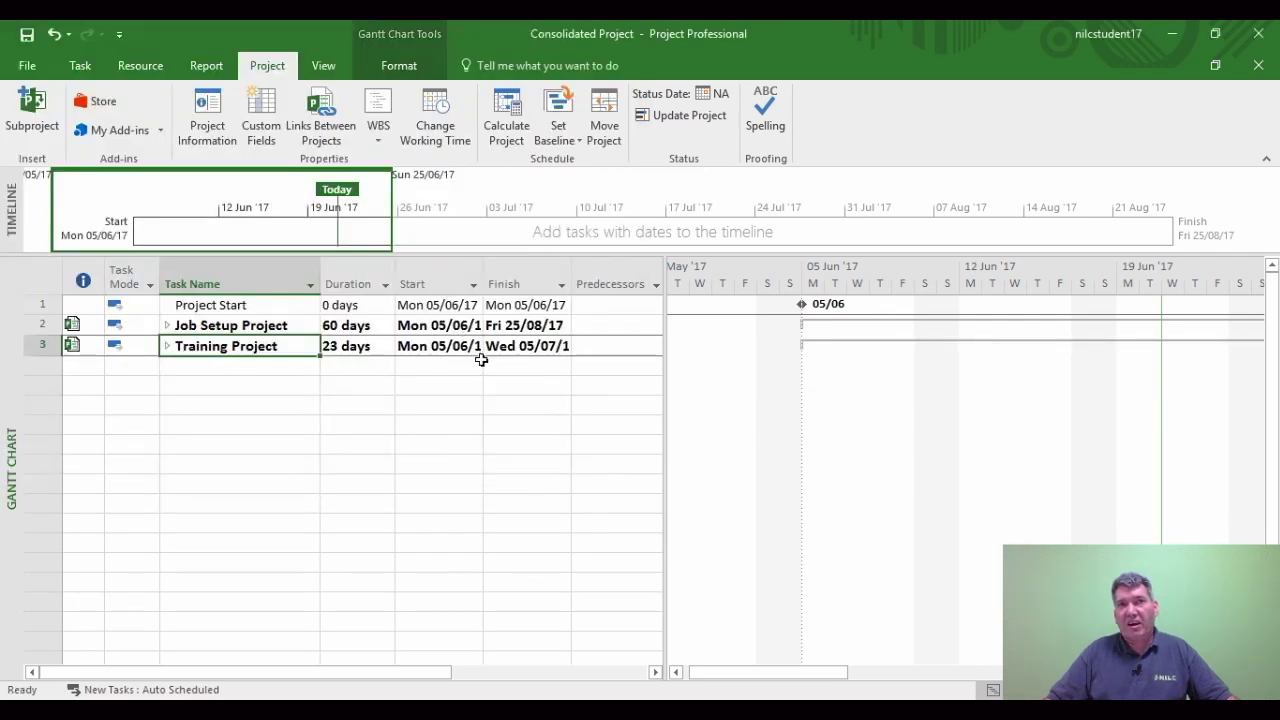
pyautogui.click(167, 347)
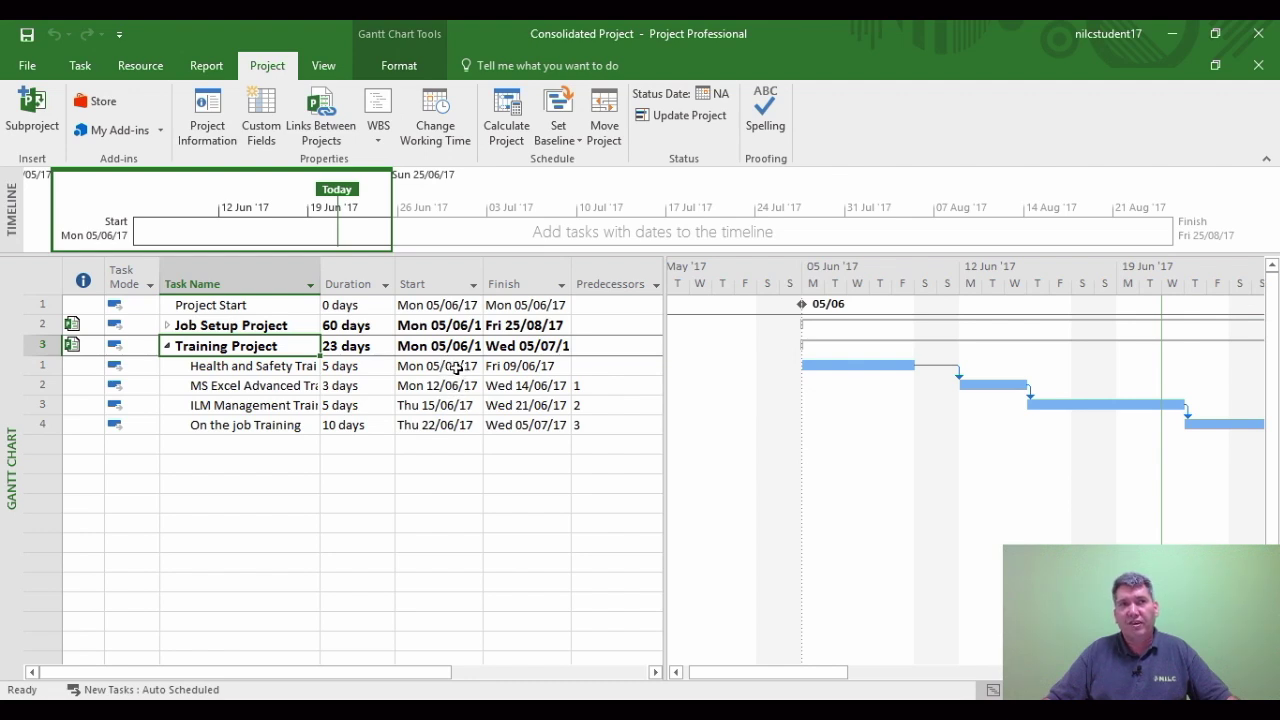
pyautogui.click(170, 347)
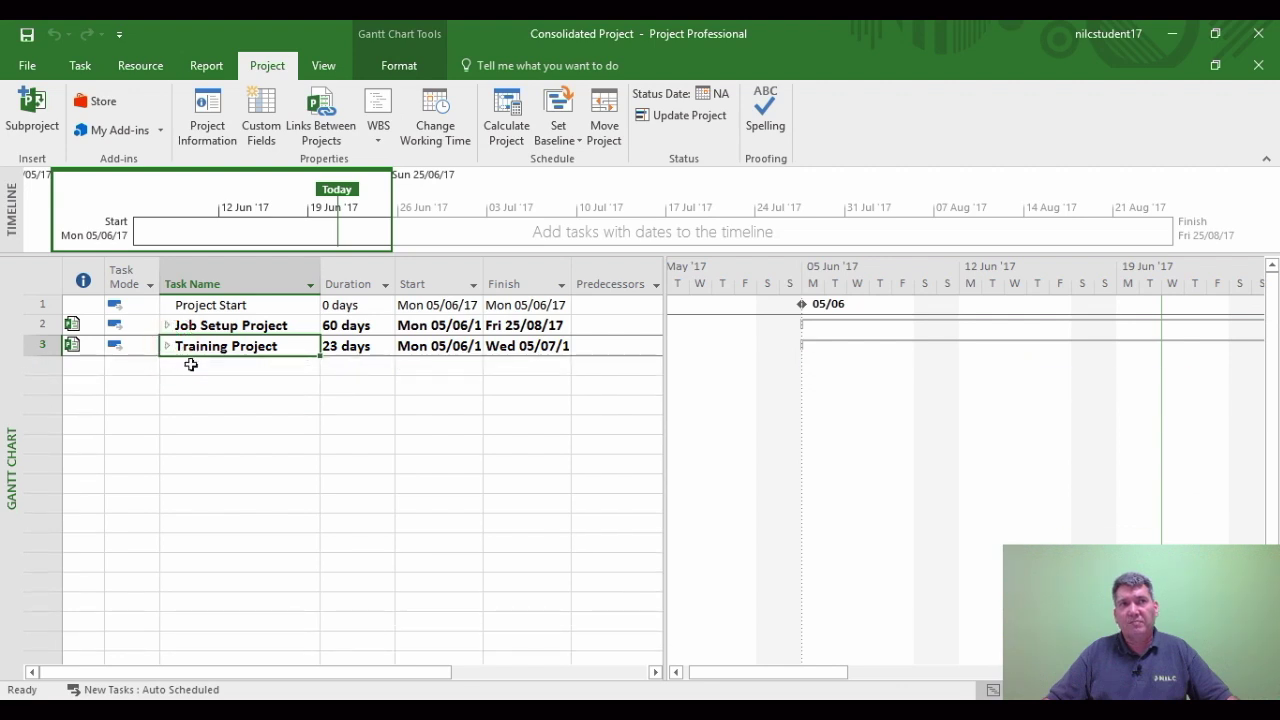
pyautogui.click(188, 365)
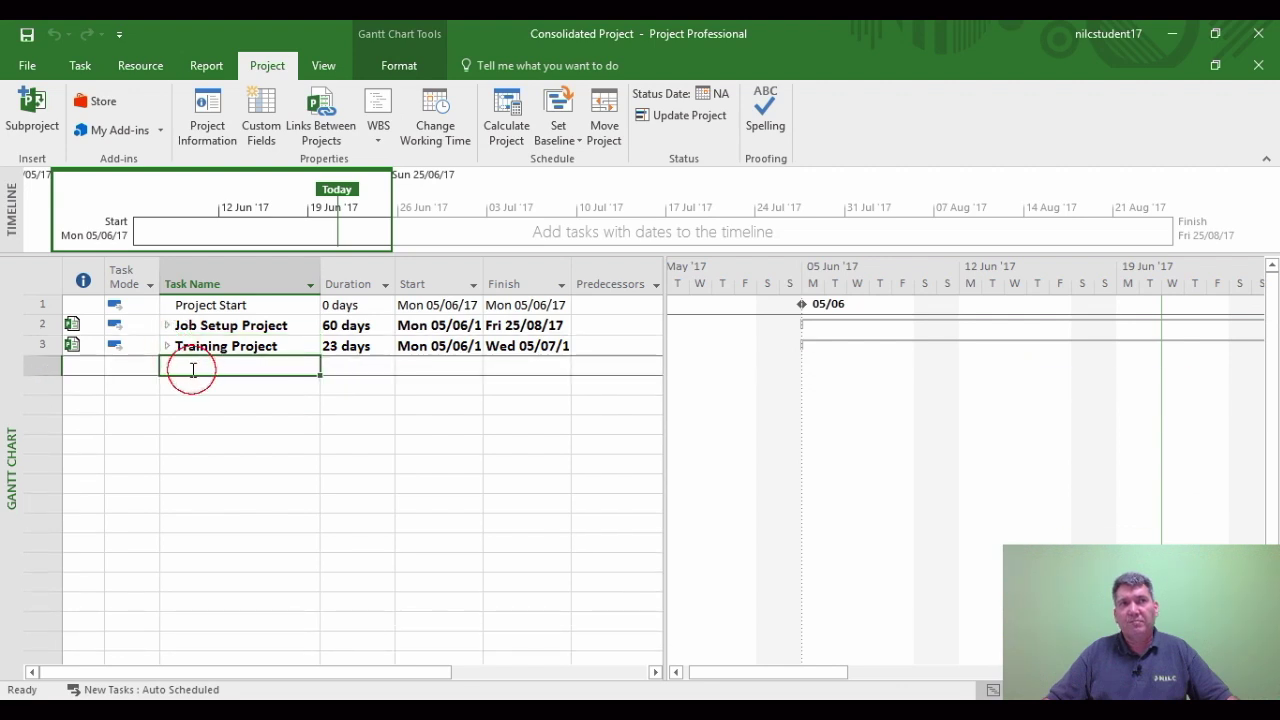
# Insert Placement Scheme - Consolidated as a subproject, then expand Placement Scheme and Training Project
pyautogui.click(31, 120)
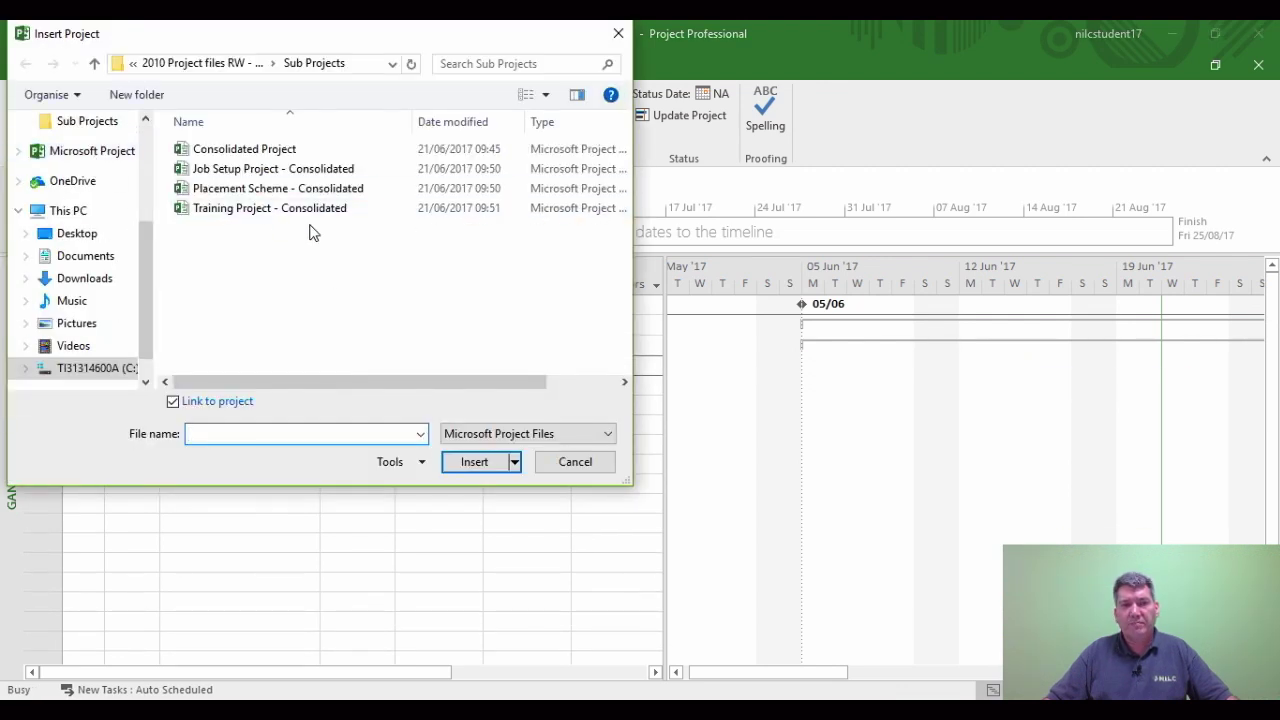
pyautogui.click(257, 190)
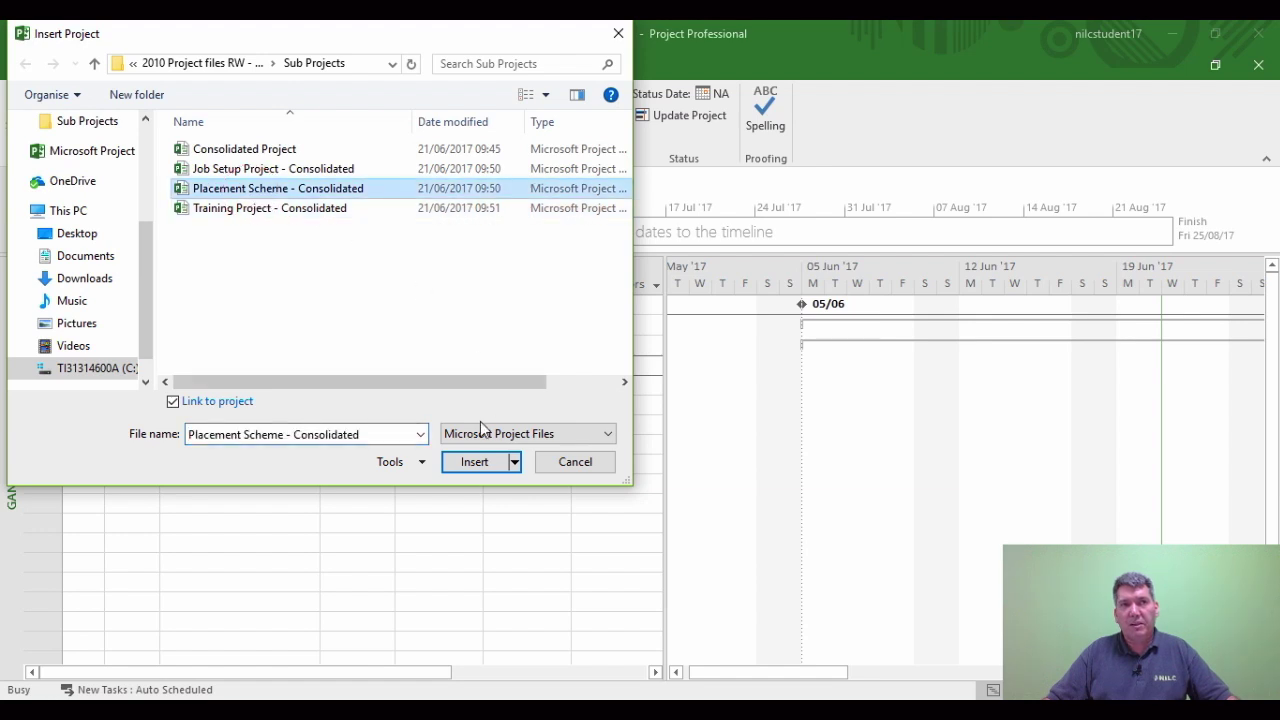
pyautogui.click(476, 460)
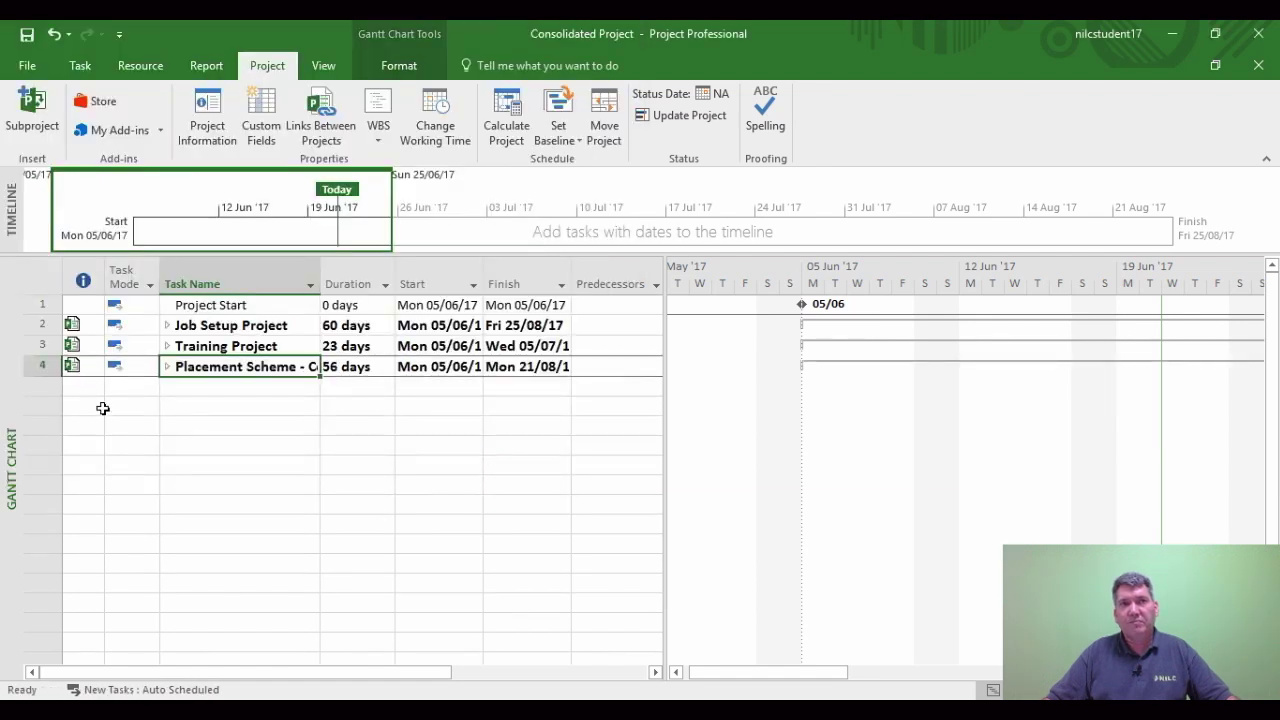
pyautogui.click(167, 366)
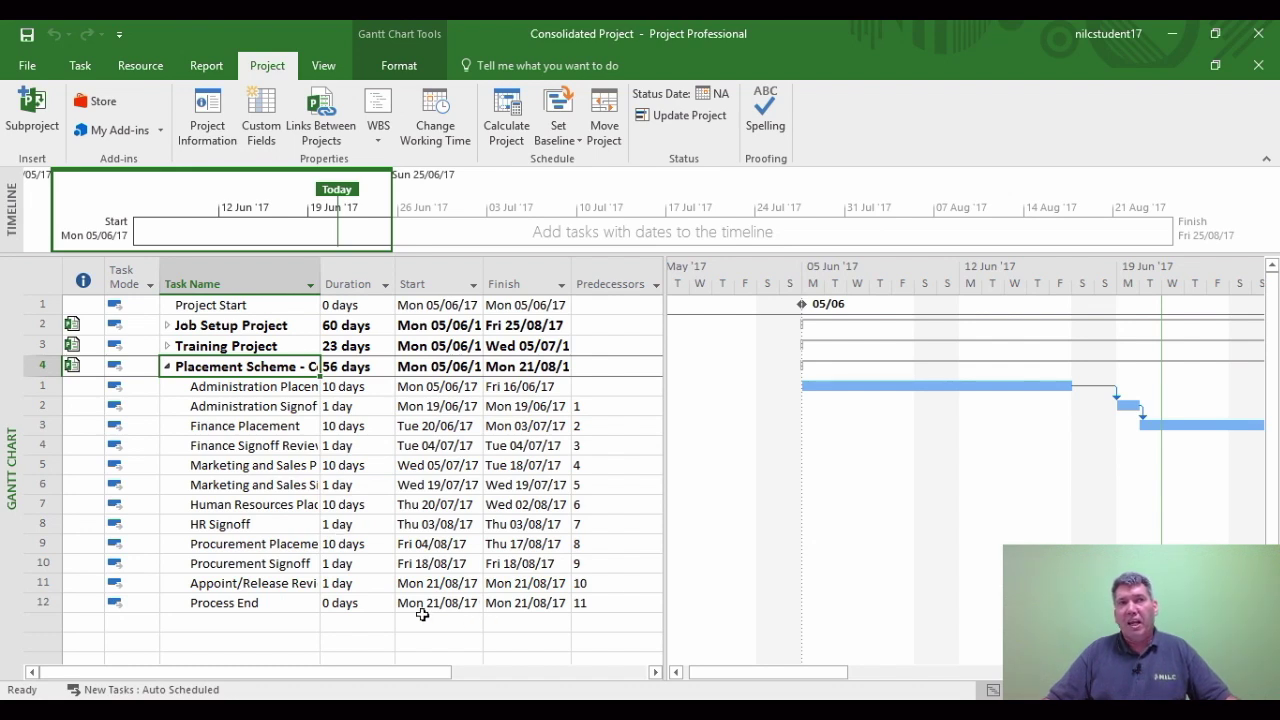
pyautogui.click(167, 347)
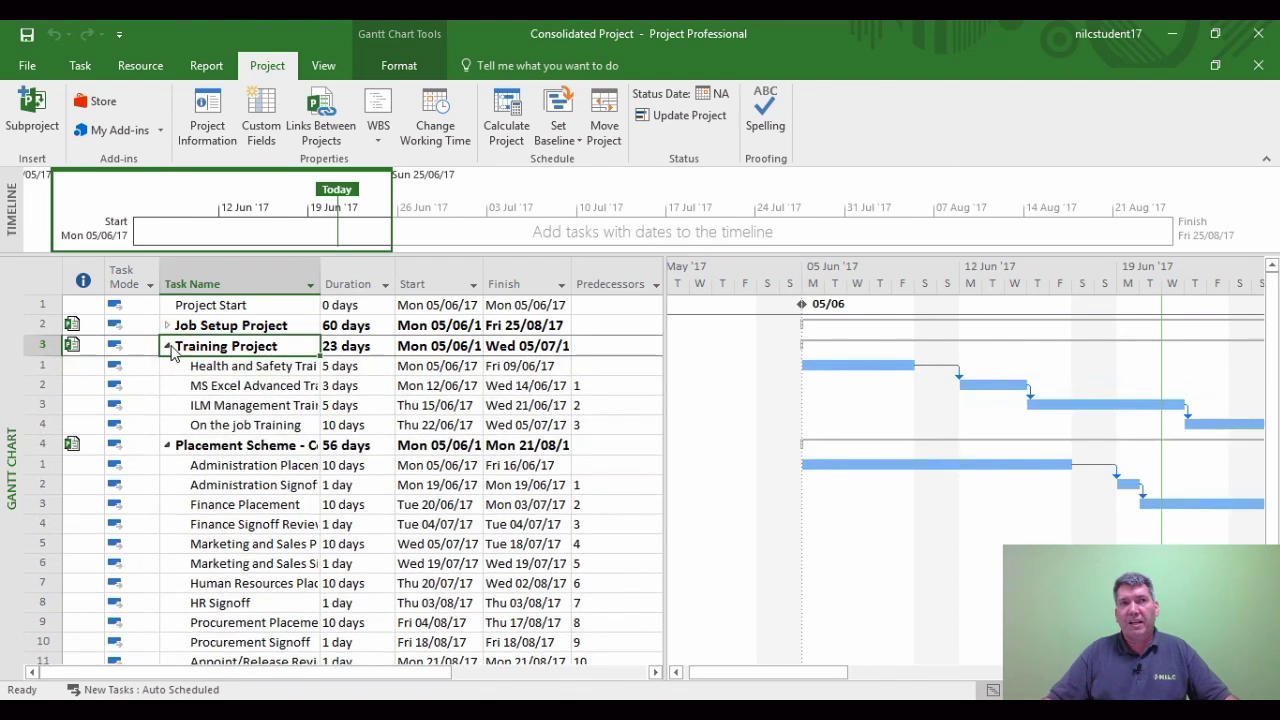
# Expand Job Setup Project, scroll through the task list and select the Training Project subtask rows
pyautogui.click(167, 326)
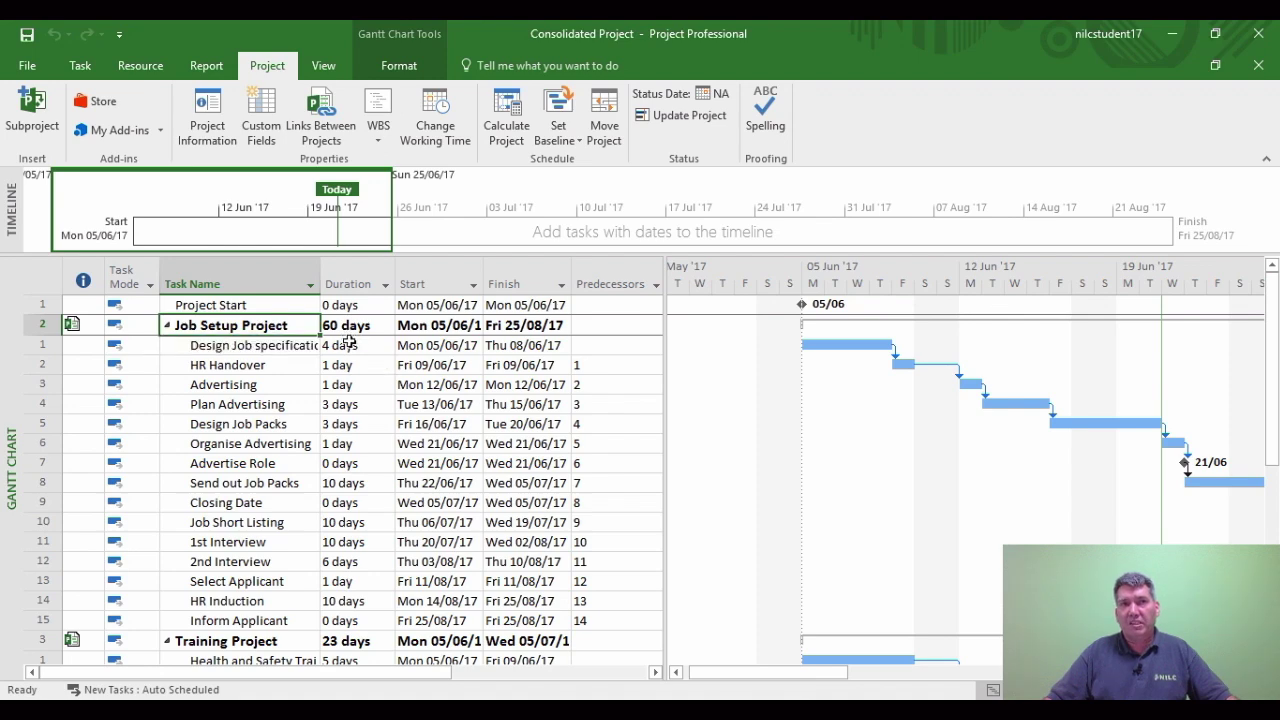
pyautogui.scroll(-2, 250, 560)
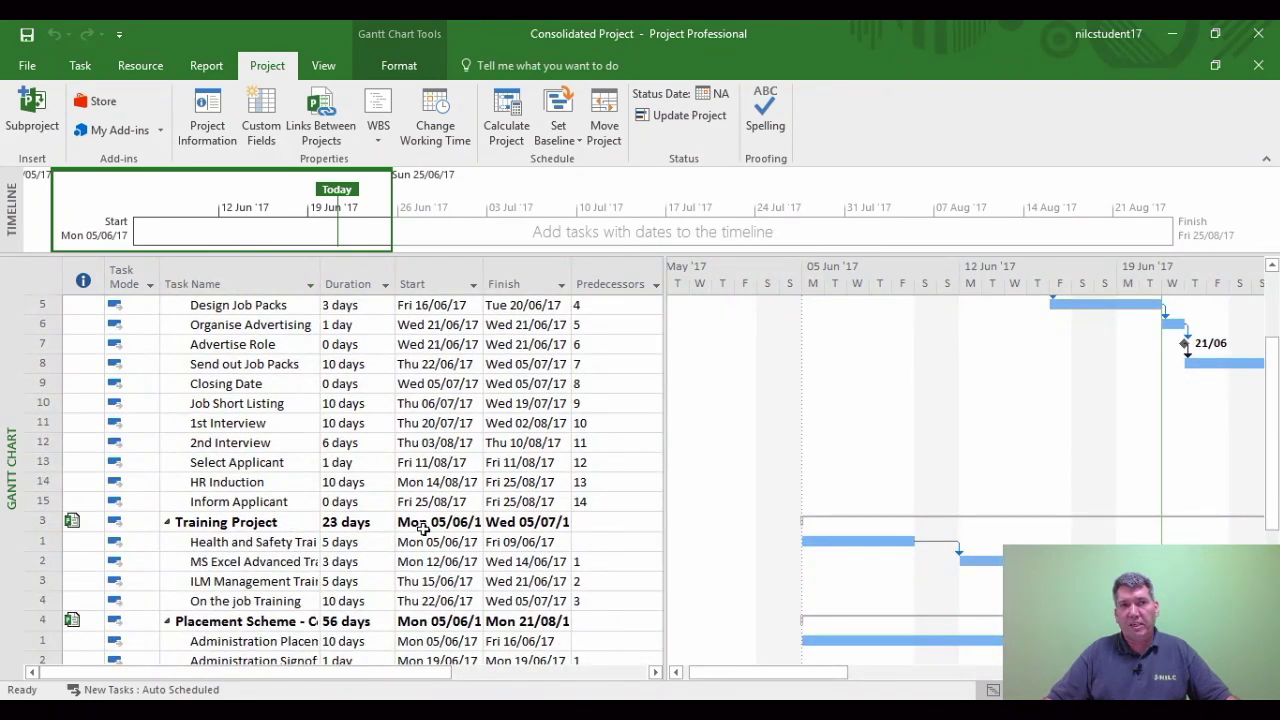
pyautogui.scroll(-1, 374, 535)
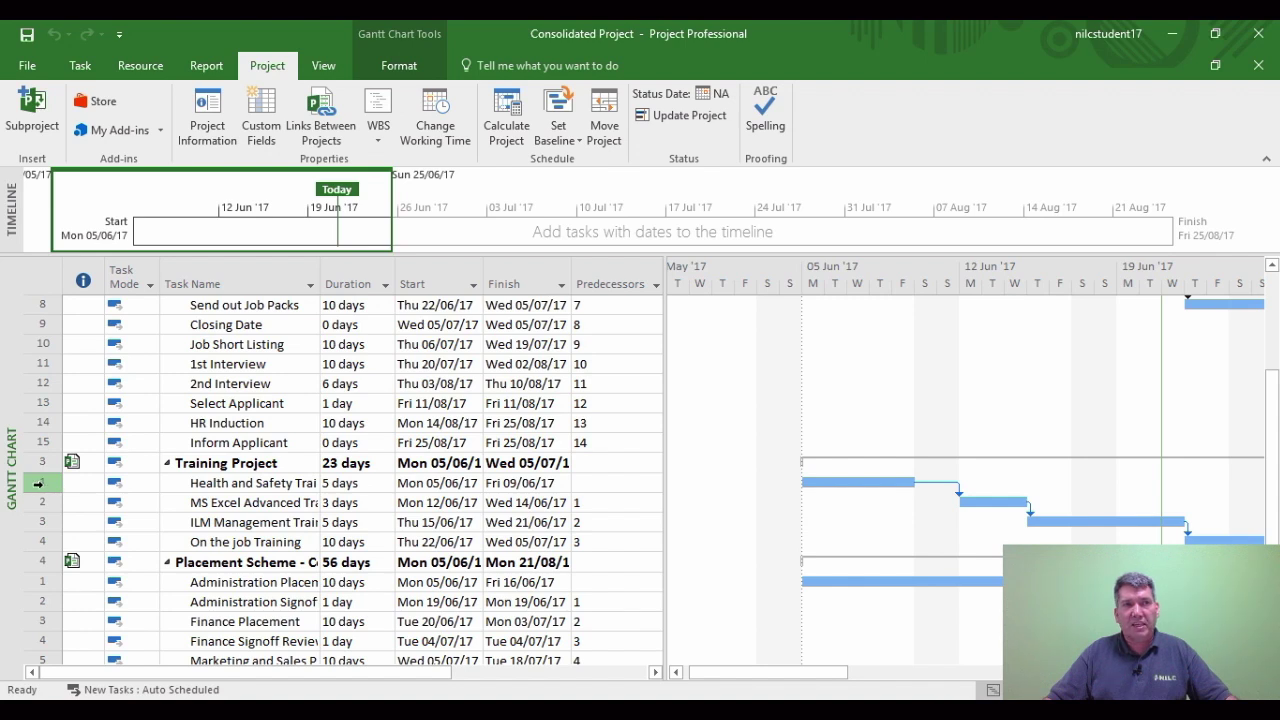
pyautogui.moveTo(38, 483); pyautogui.dragTo(53, 539)
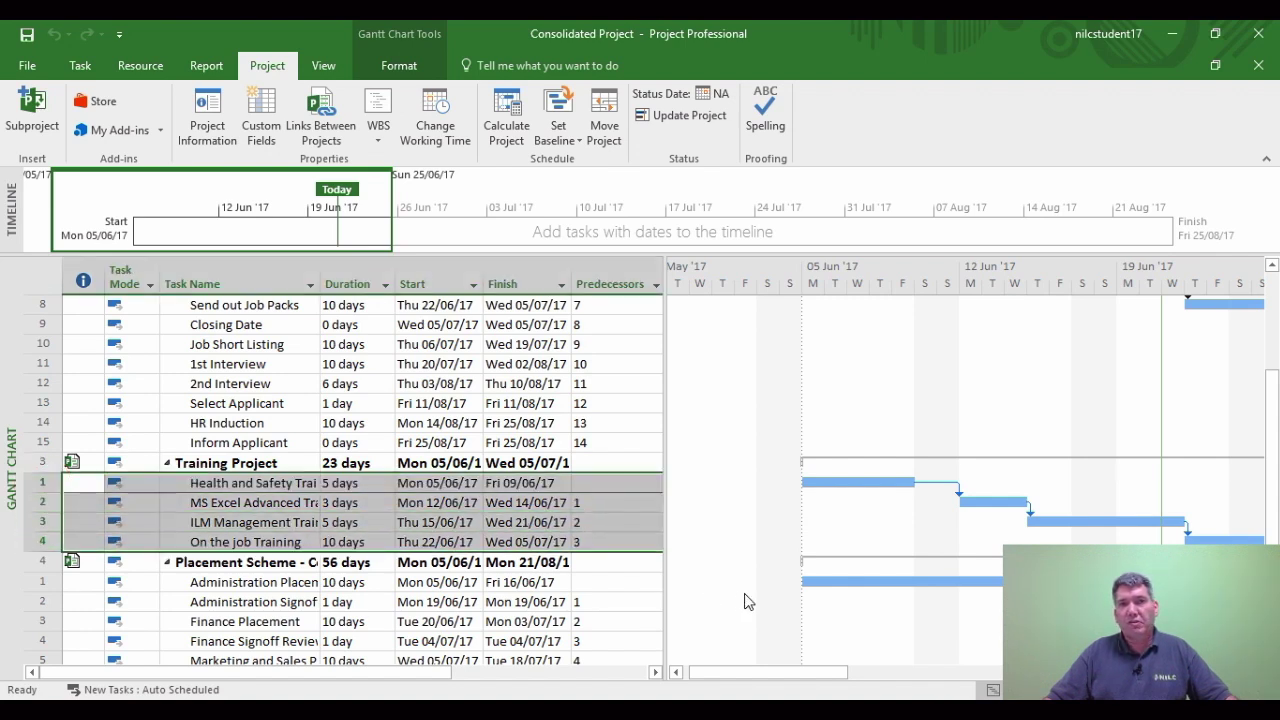
pyautogui.scroll(-5, 578, 570)
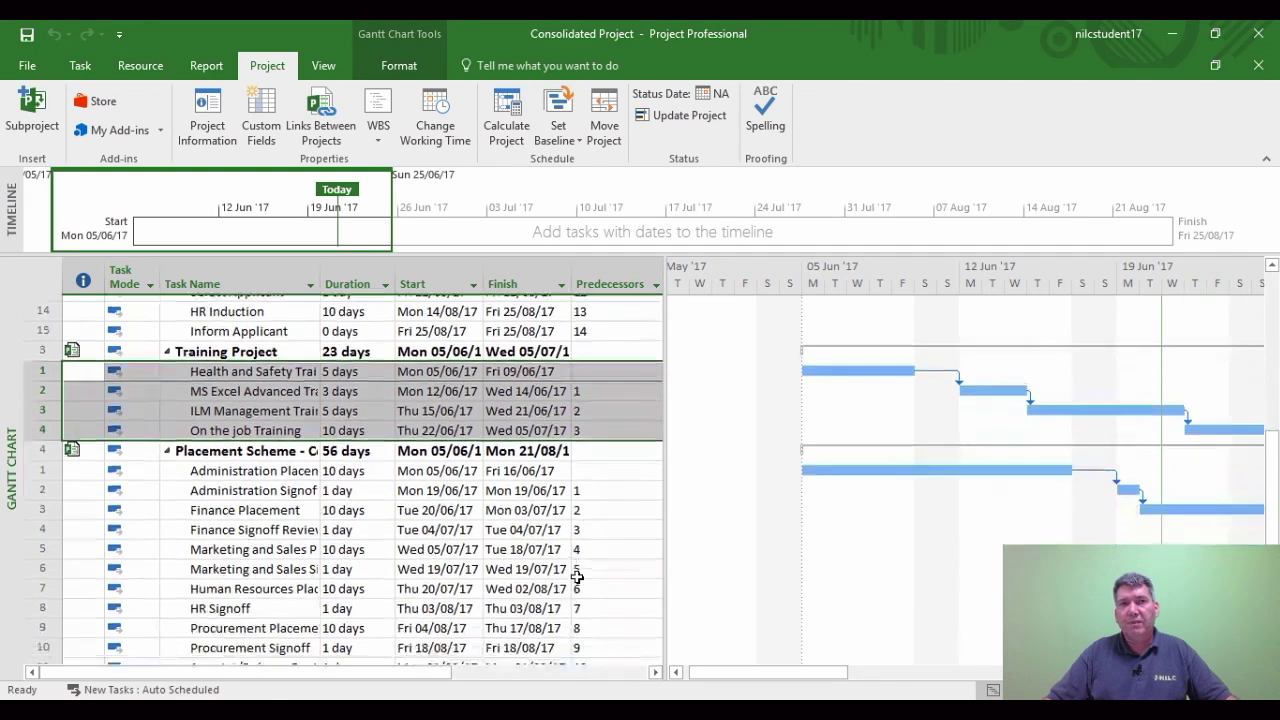
pyautogui.scroll(2, 576, 577)
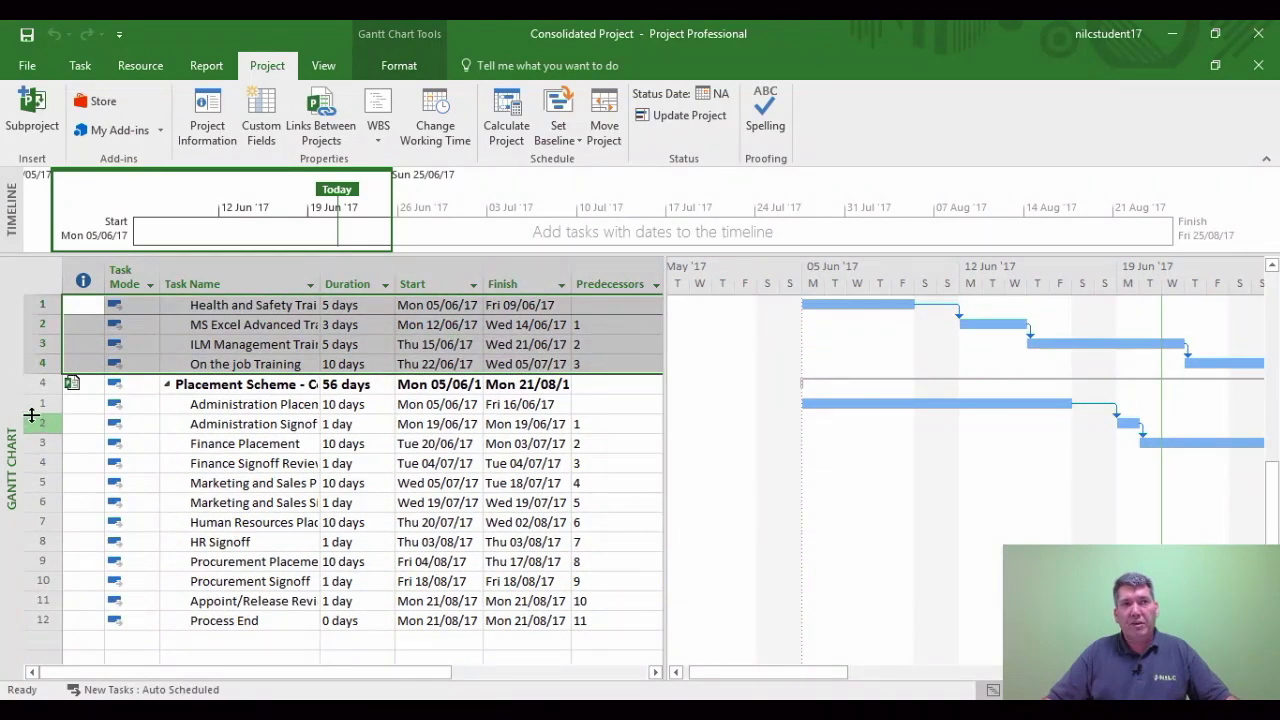